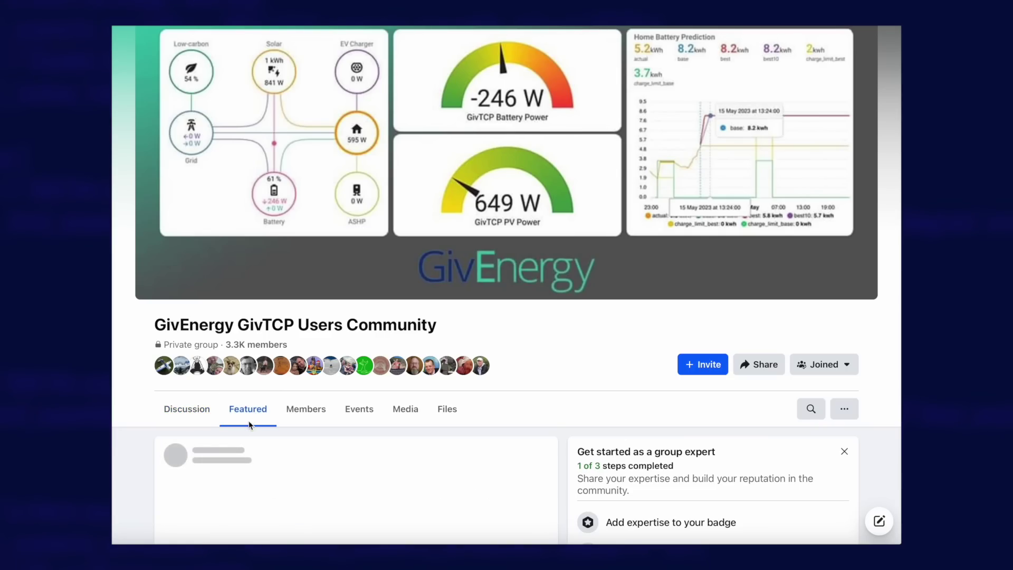
# Step: Scroll through the remaining posts in the GivTCP Facebook group
pyautogui.scroll(-1, 249, 420)
pyautogui.scroll(-20, 250, 425)
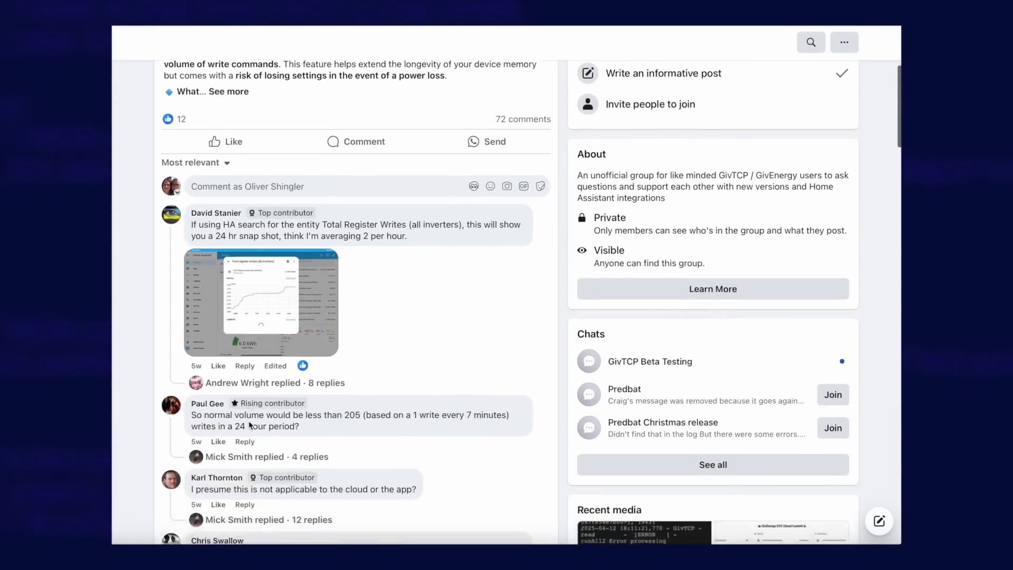
pyautogui.scroll(-10, 249, 423)
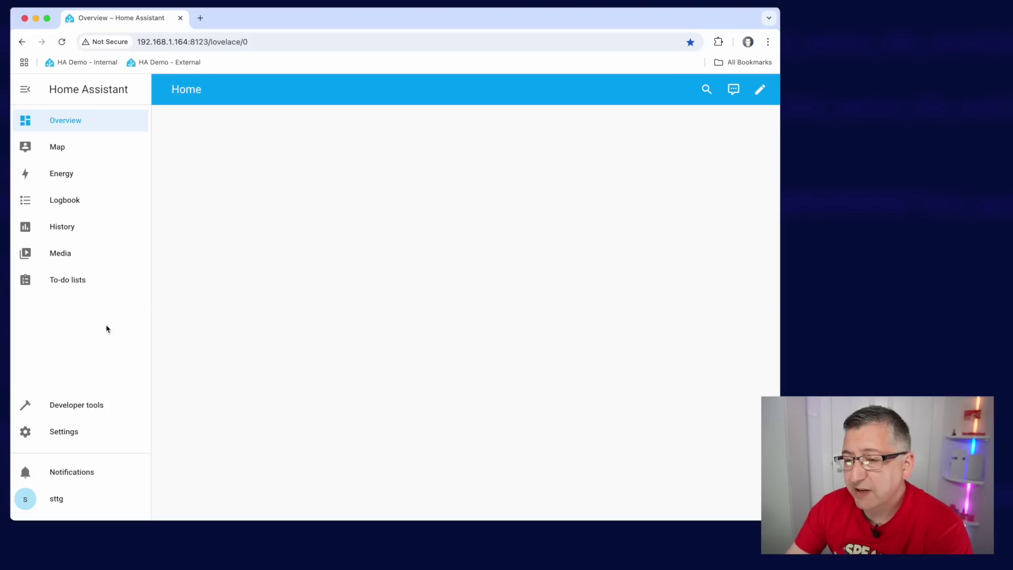
# Step: Find Mosquitto broker in the Add-on Store, install version 6.5.0 and start it
pyautogui.click(72, 430)
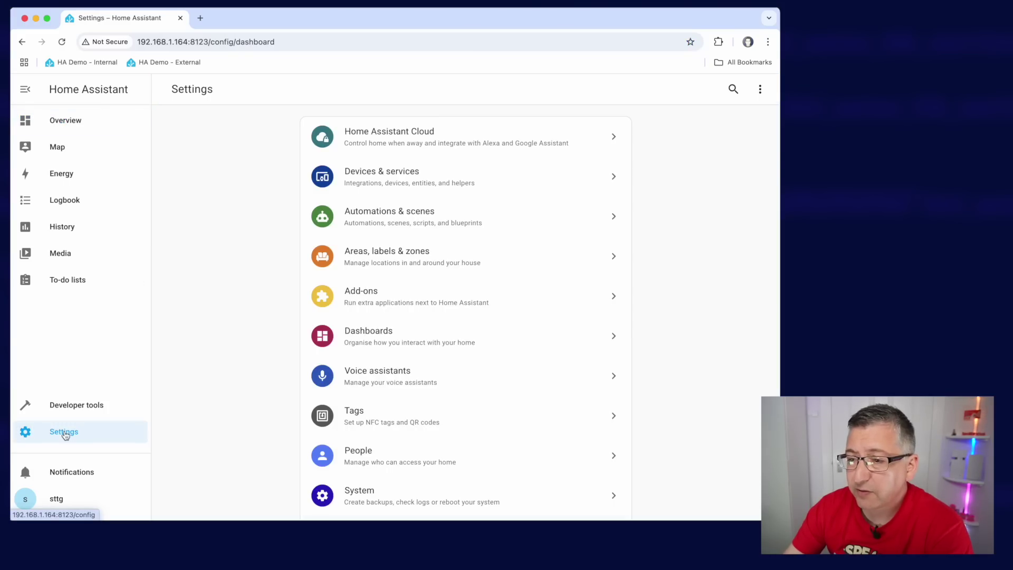
pyautogui.click(382, 298)
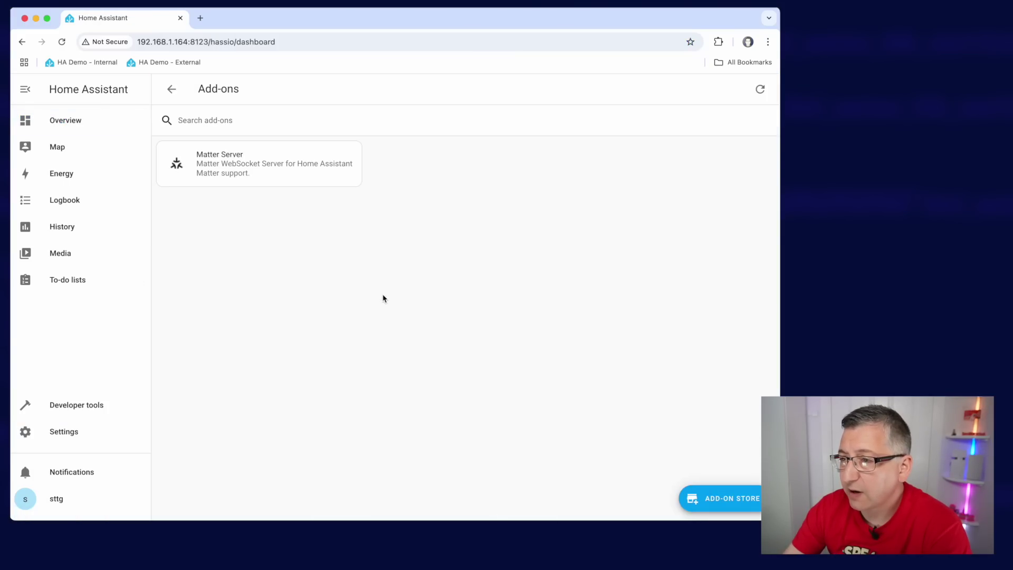
pyautogui.click(718, 500)
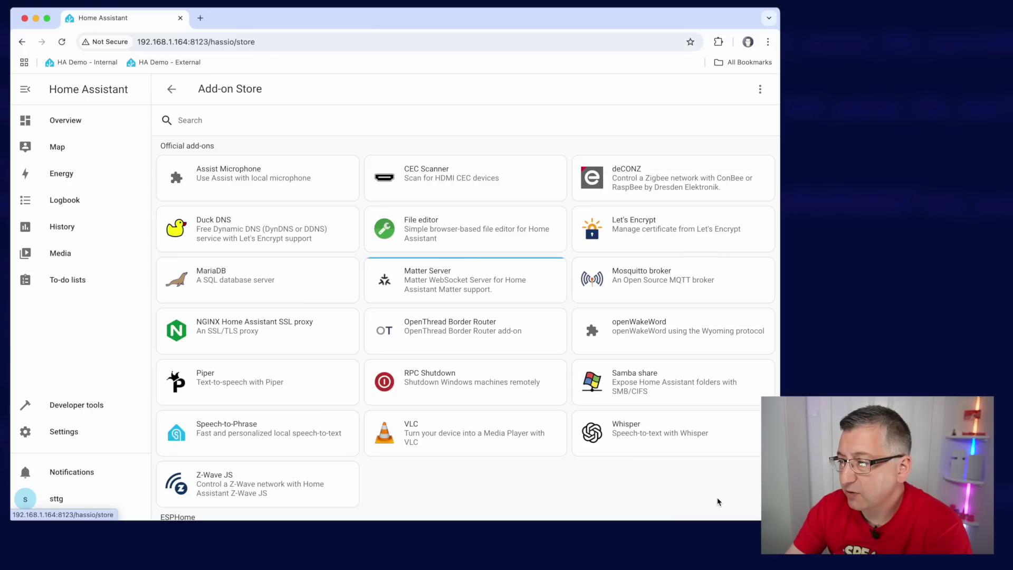
pyautogui.click(195, 126)
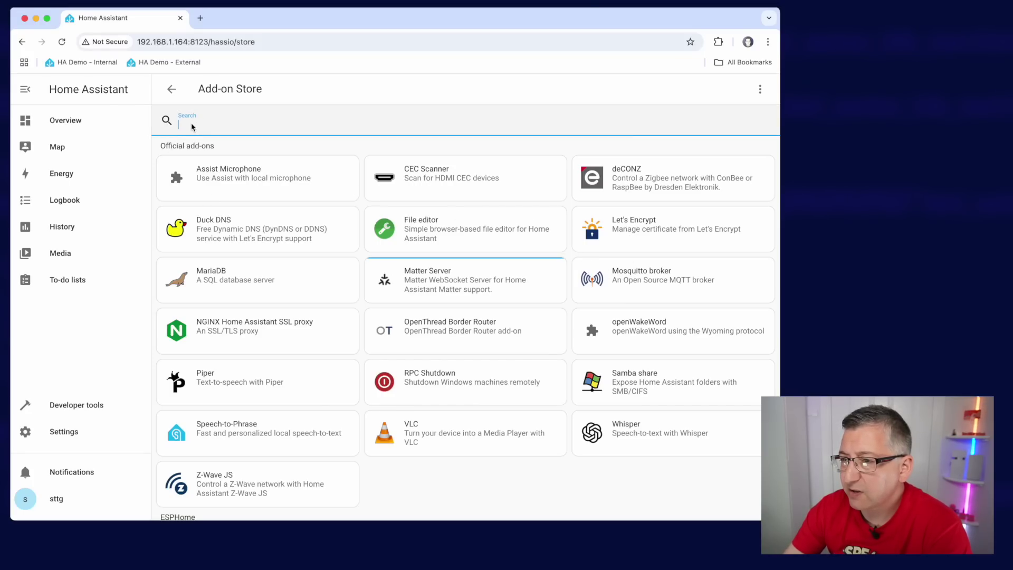
pyautogui.click(628, 282)
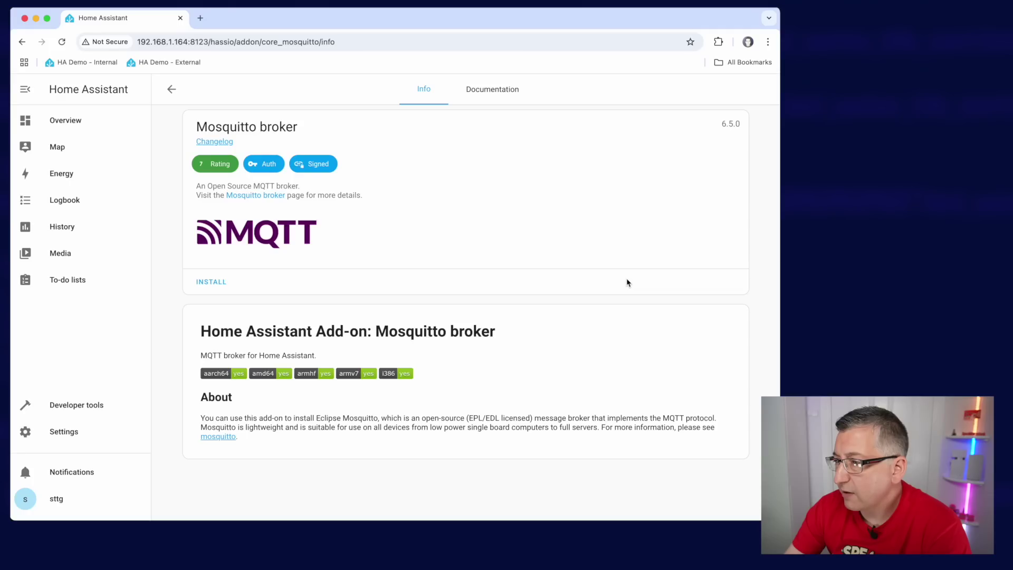
pyautogui.click(208, 282)
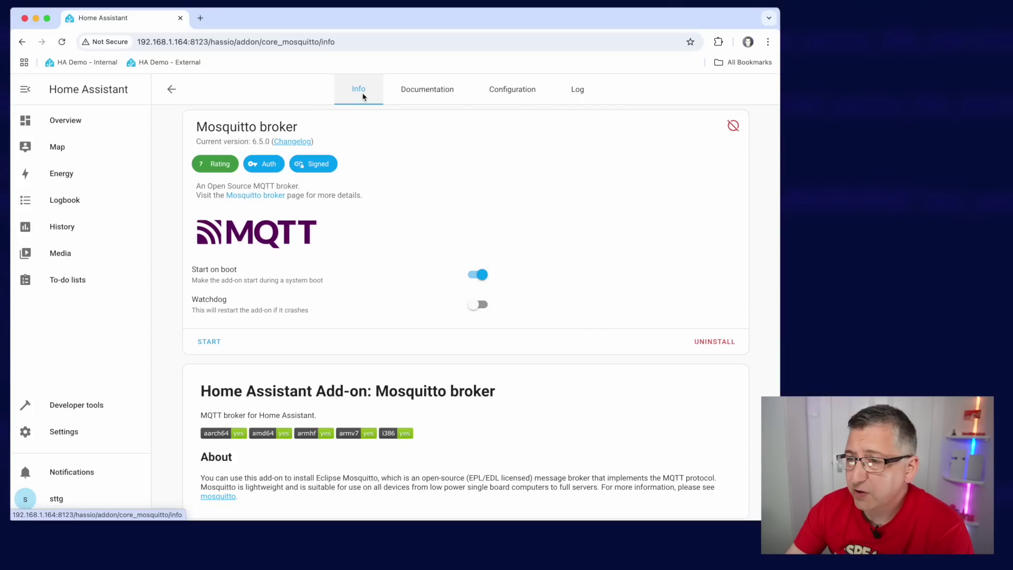
pyautogui.click(212, 344)
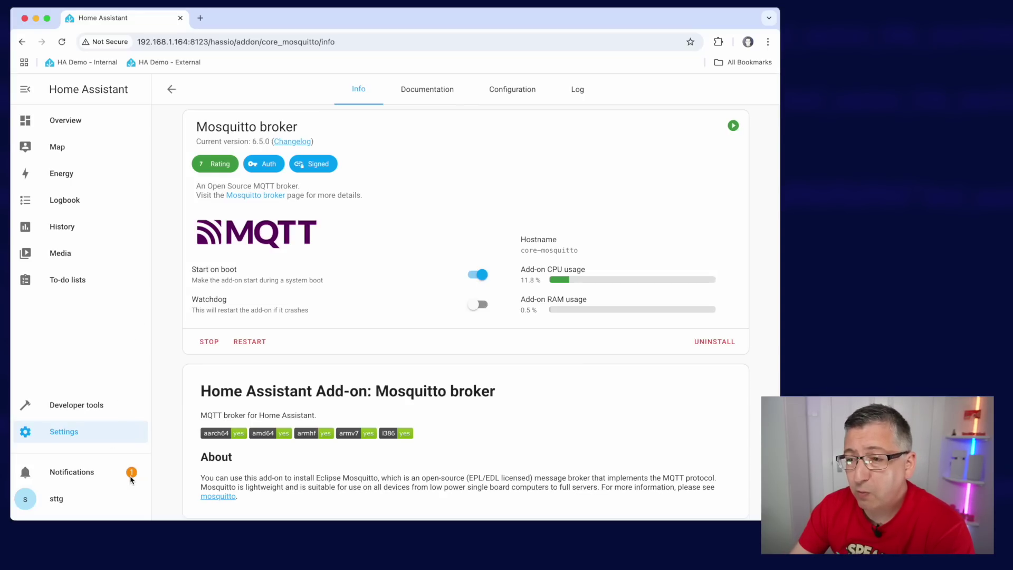
# Step: Add the discovered MQTT integration in Devices & services, connecting it to the Mosquitto broker
pyautogui.click(78, 475)
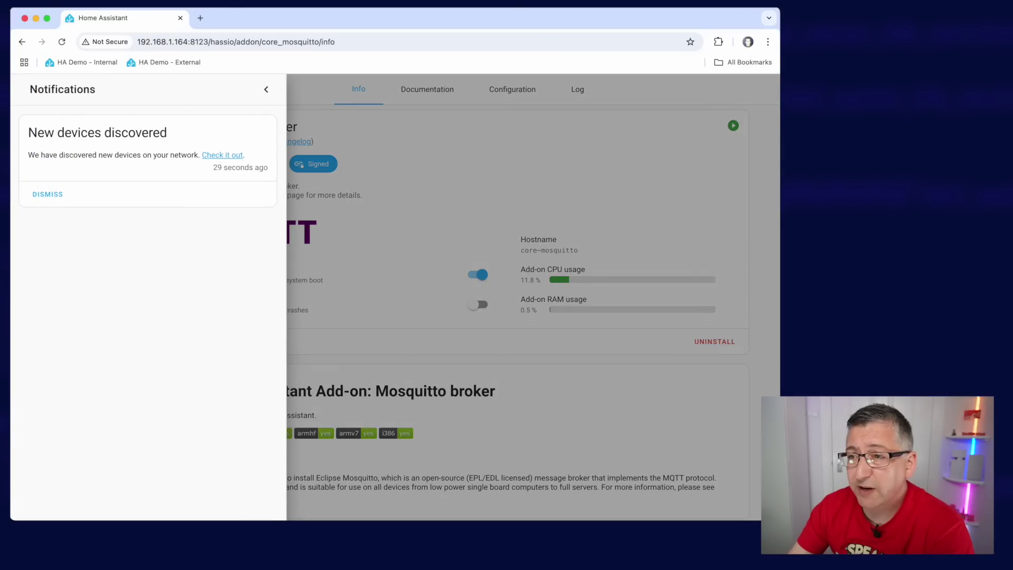
pyautogui.click(370, 205)
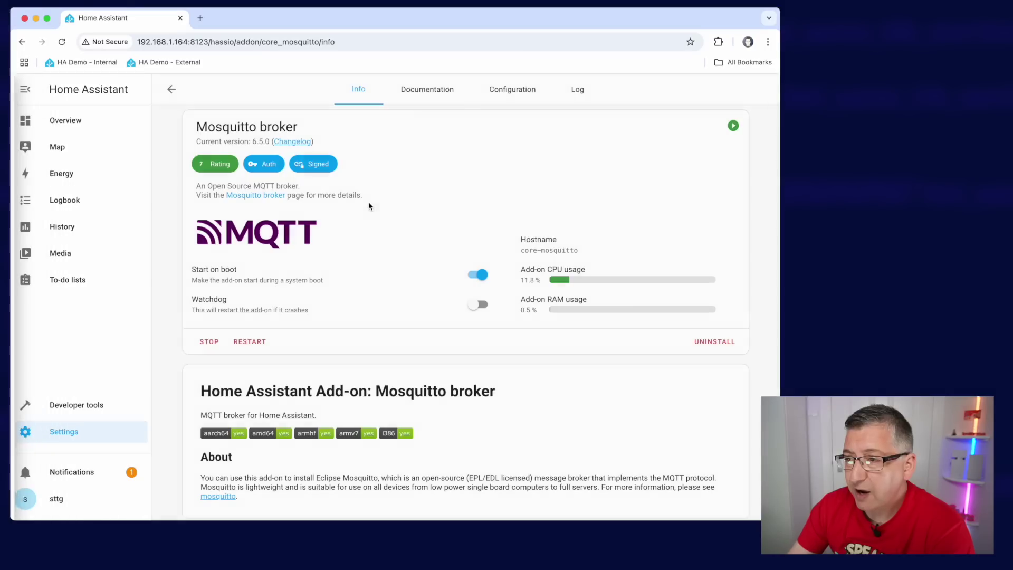
pyautogui.click(64, 436)
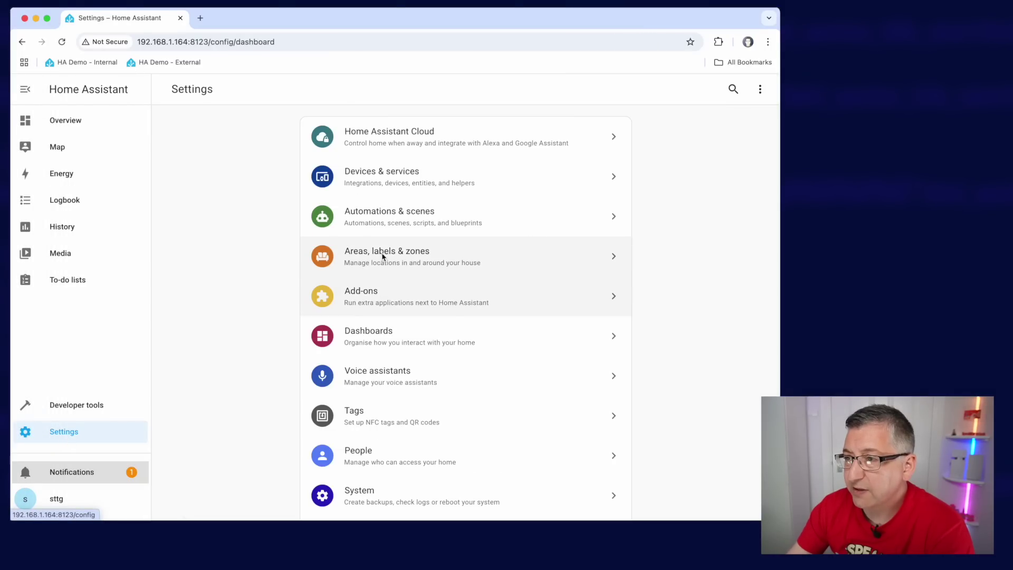
pyautogui.click(368, 186)
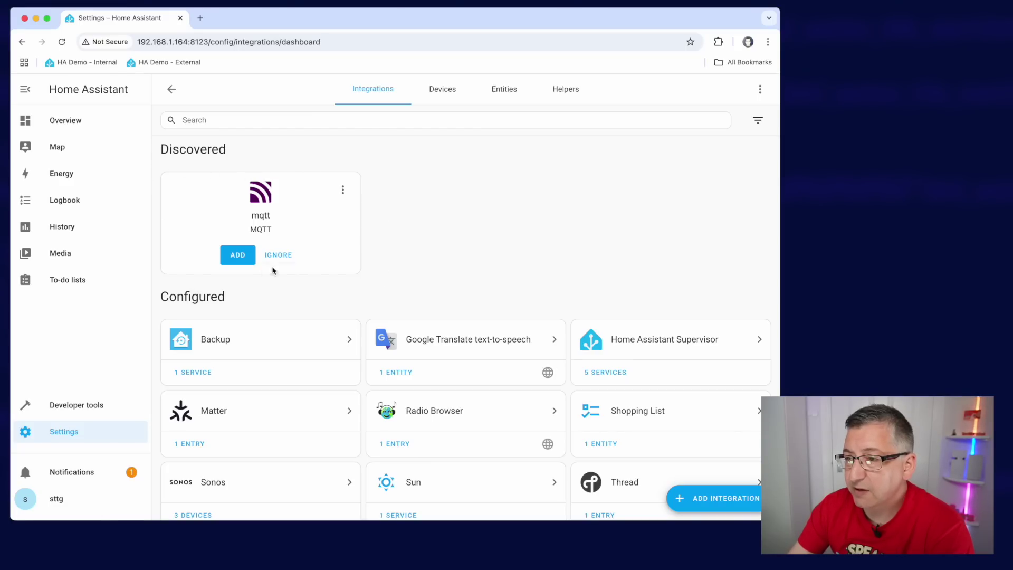
pyautogui.click(238, 256)
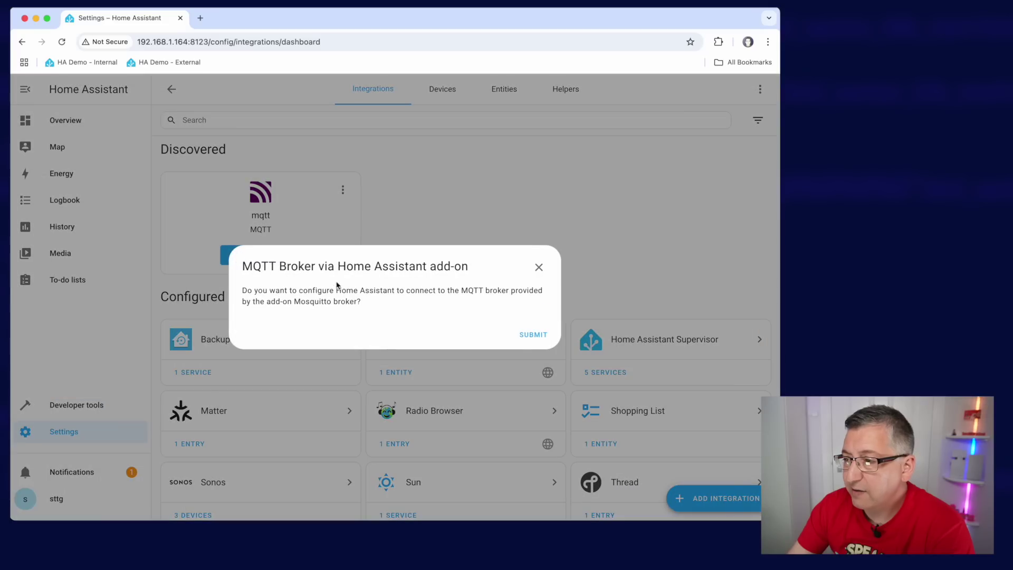
pyautogui.click(535, 337)
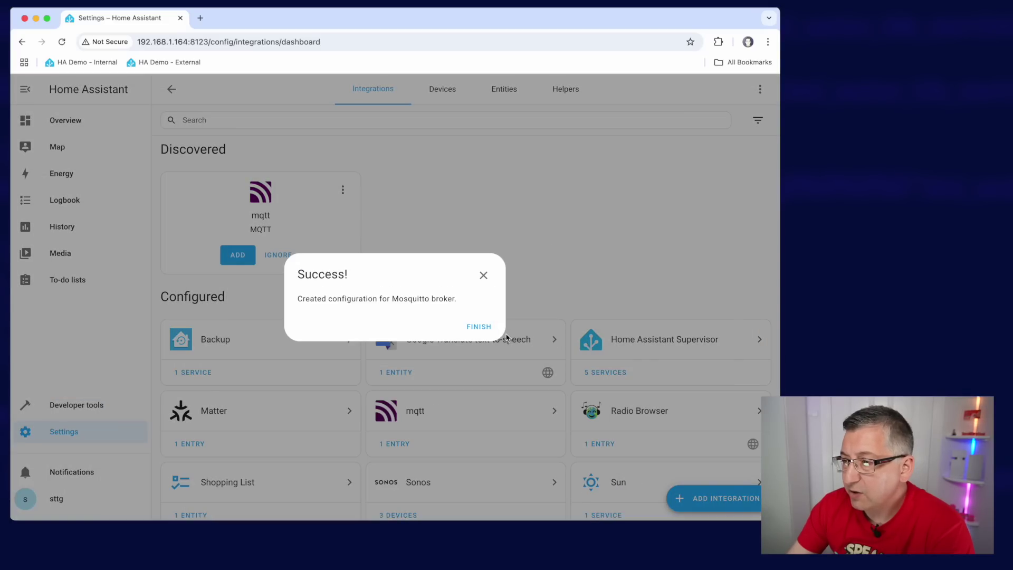
pyautogui.click(478, 329)
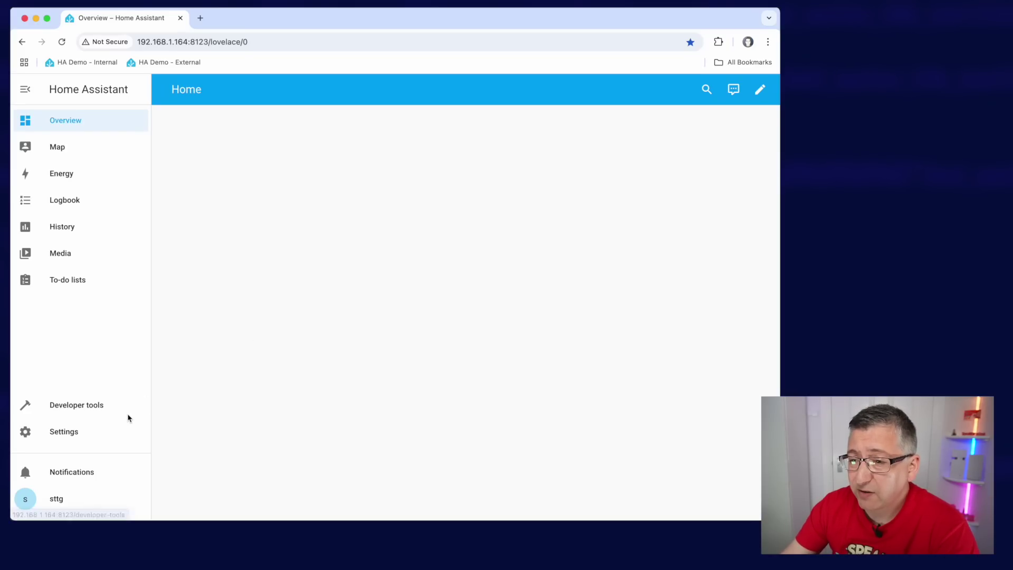
# Step: Paste the GivTCP-V3 repository URL into the Add-on Store's Repositories manager and add it
pyautogui.click(64, 434)
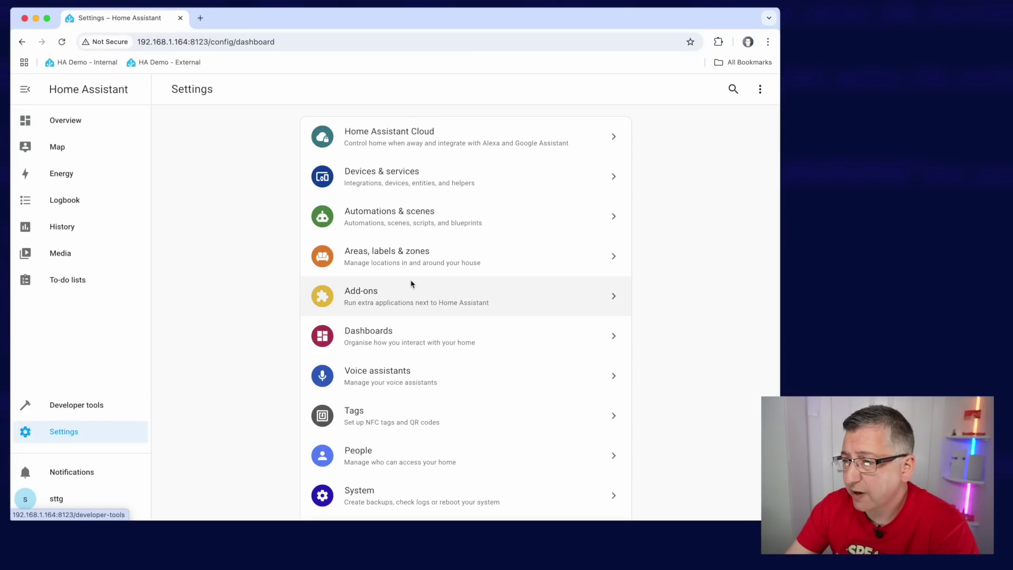
pyautogui.click(369, 307)
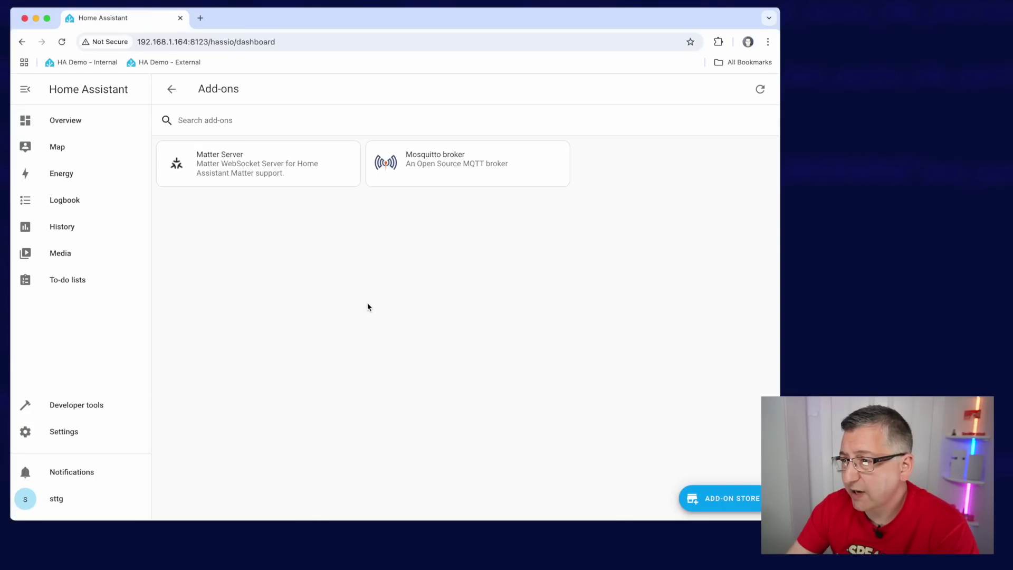
pyautogui.click(744, 506)
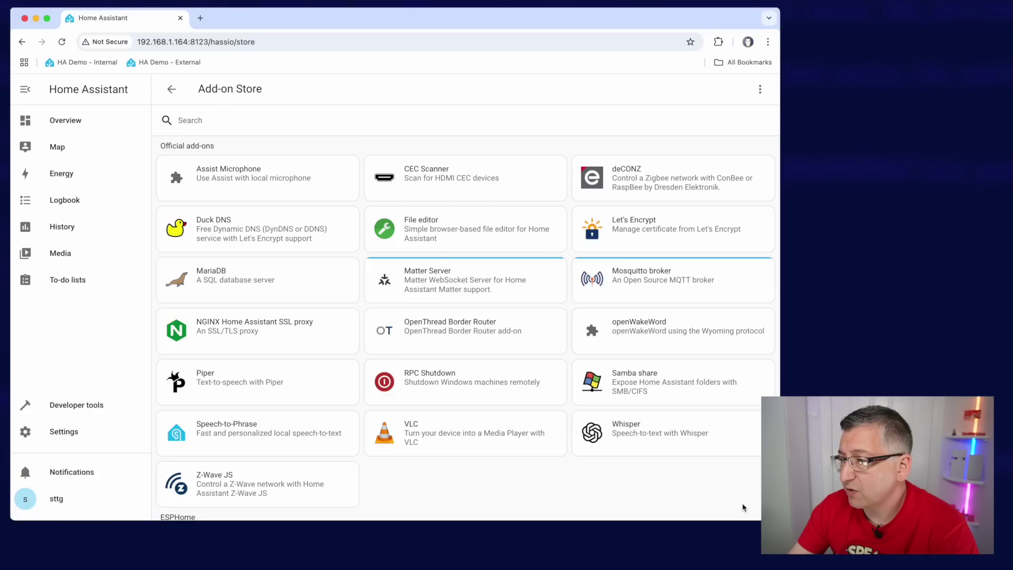
pyautogui.click(761, 91)
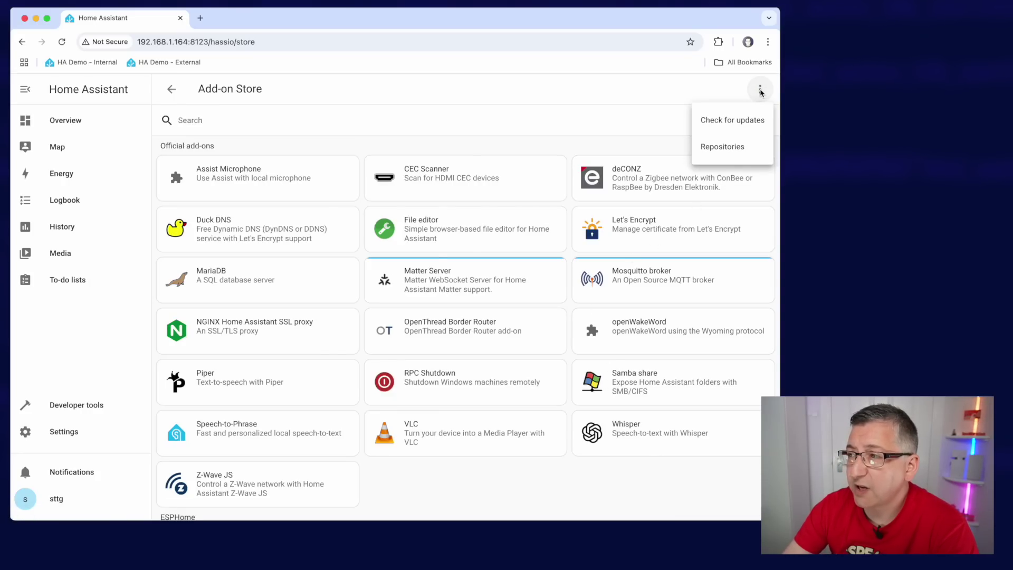
pyautogui.click(729, 148)
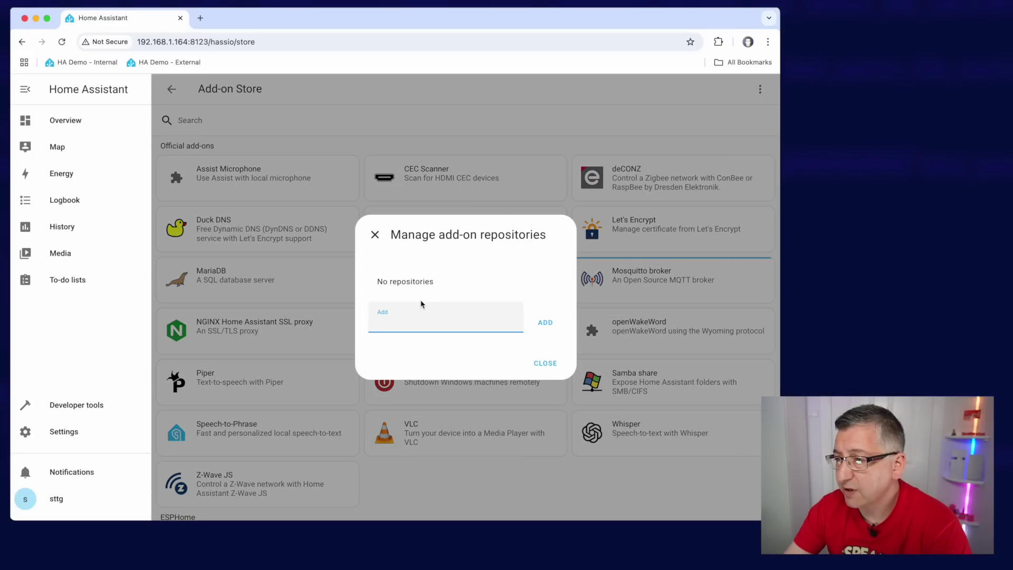
pyautogui.press('super+v')
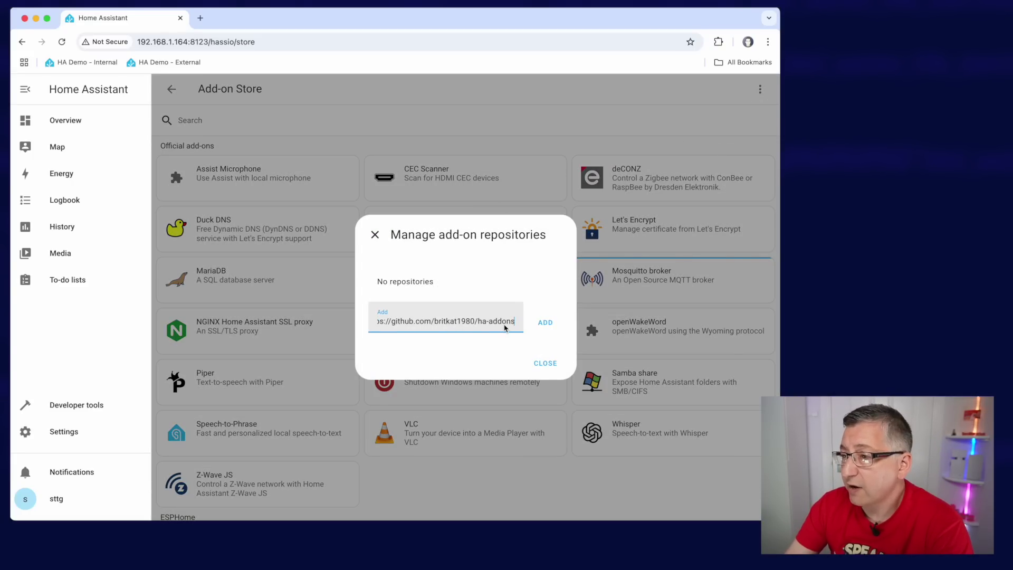
pyautogui.click(547, 323)
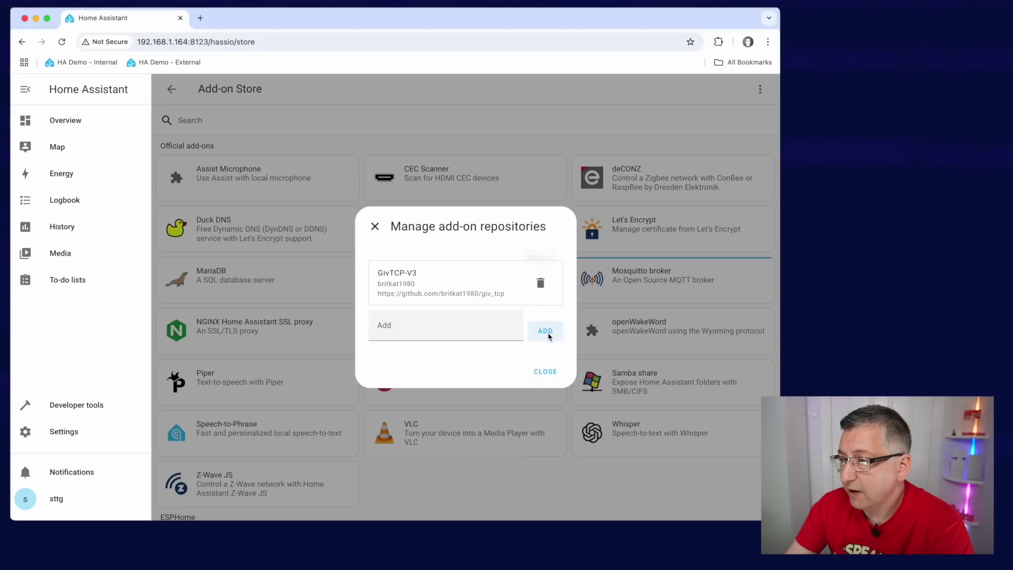
pyautogui.click(546, 372)
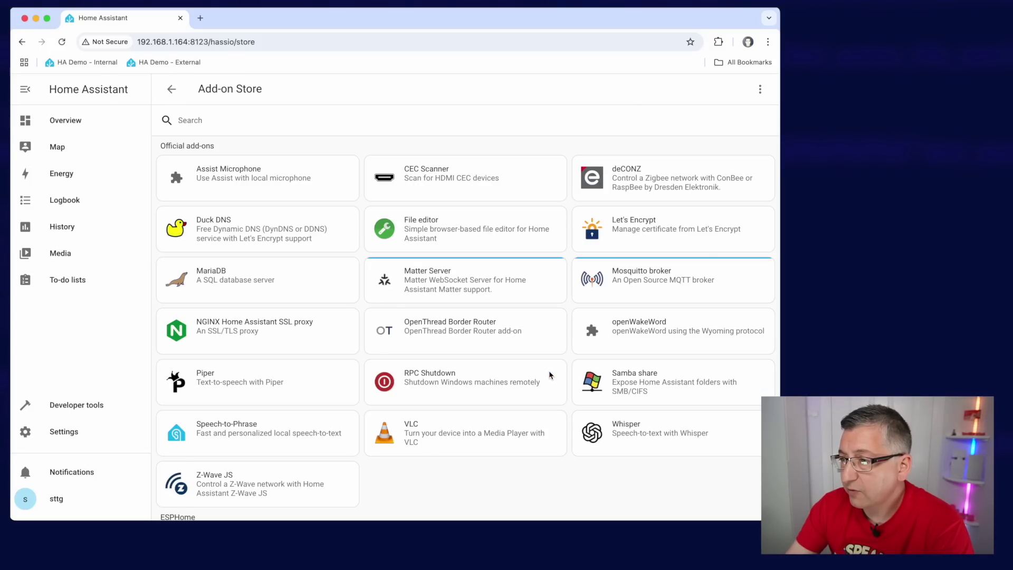
# Step: Reload the Add-on Store and install the GivTCP add-on
pyautogui.click(61, 42)
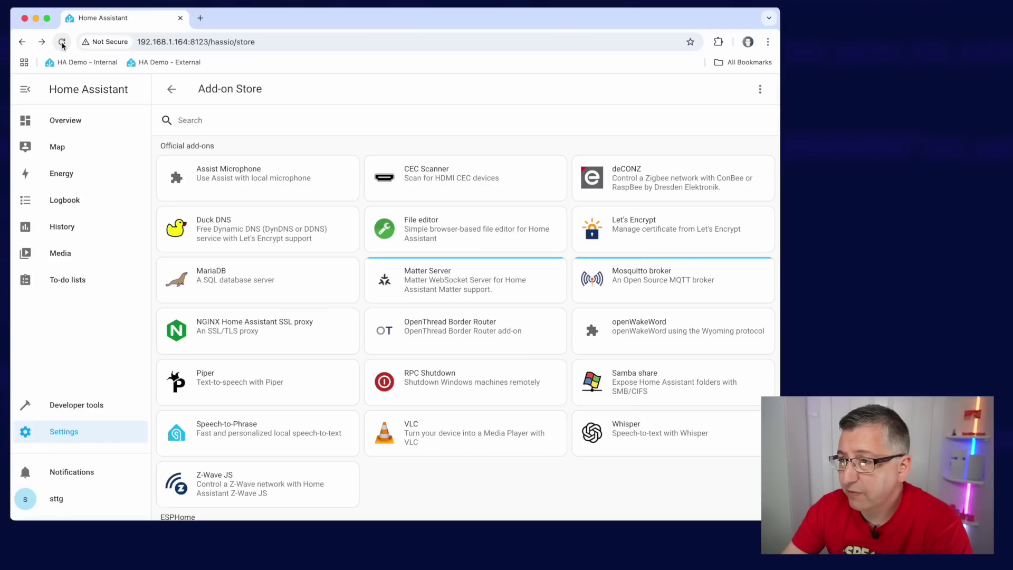
pyautogui.scroll(-3, 372, 300)
pyautogui.scroll(-5, 371, 299)
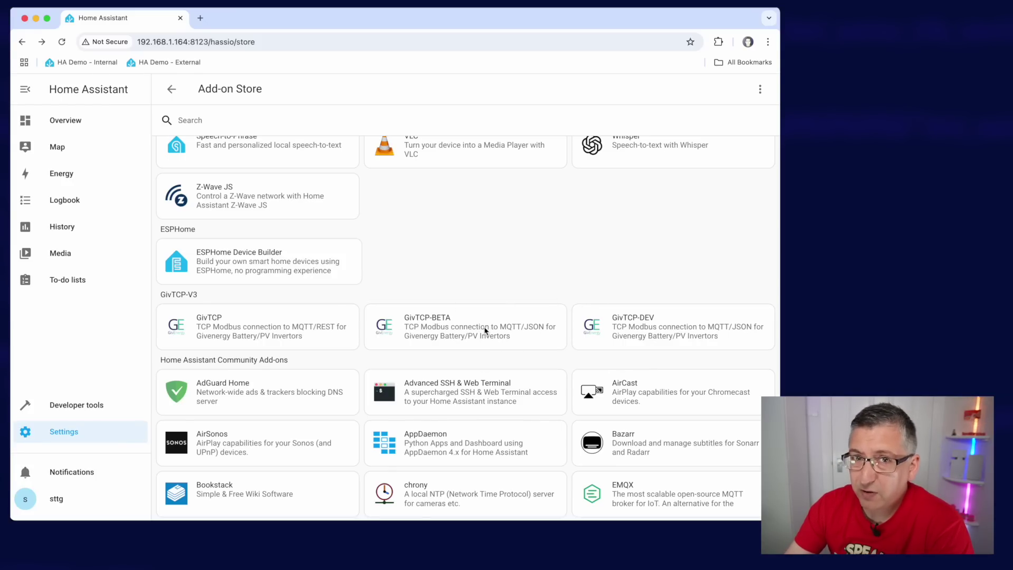
pyautogui.click(215, 326)
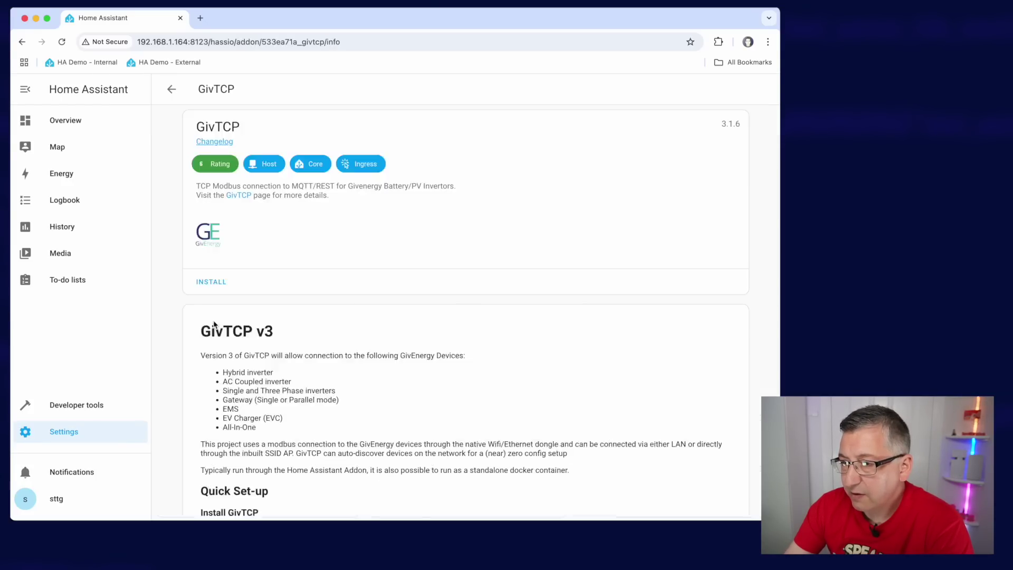
pyautogui.click(208, 284)
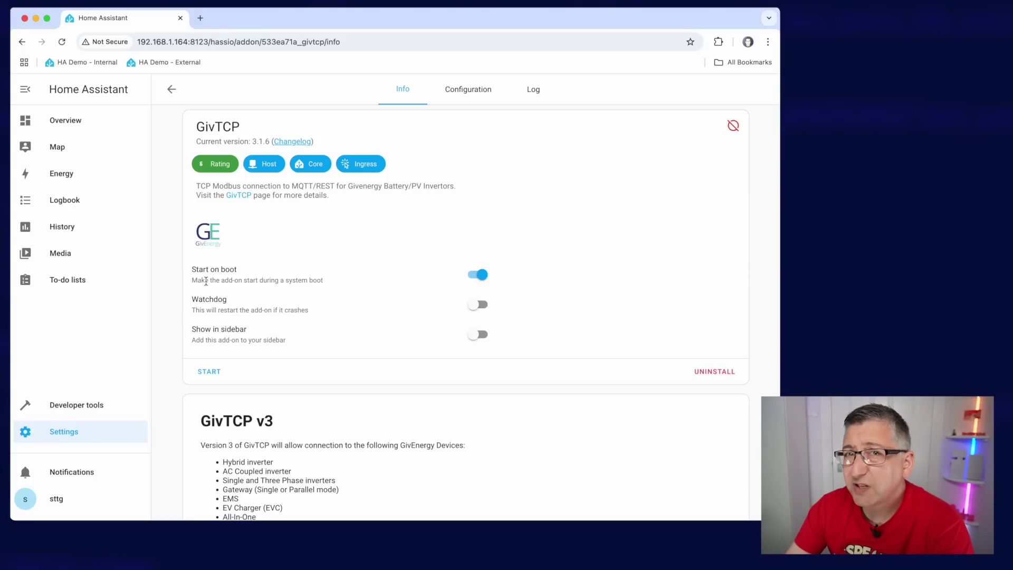
# Step: Check GivTCP's Configuration options, then start the add-on from its Info tab
pyautogui.click(471, 95)
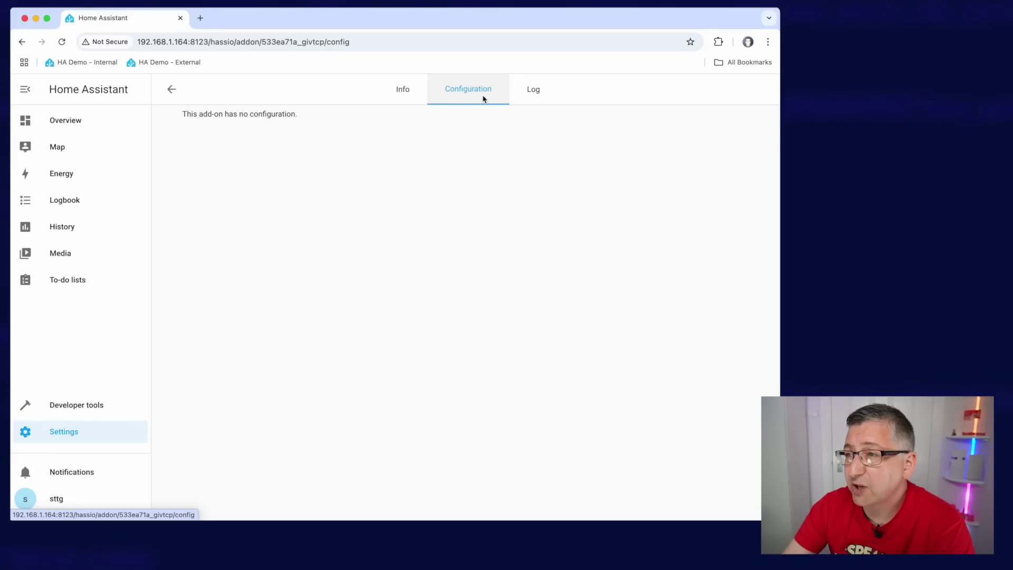
pyautogui.click(416, 95)
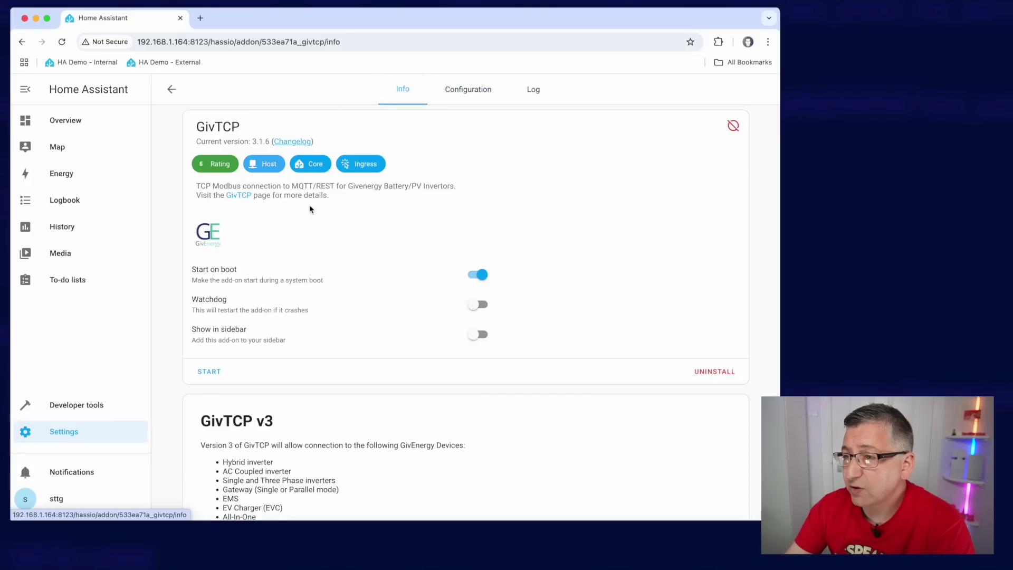
pyautogui.click(207, 372)
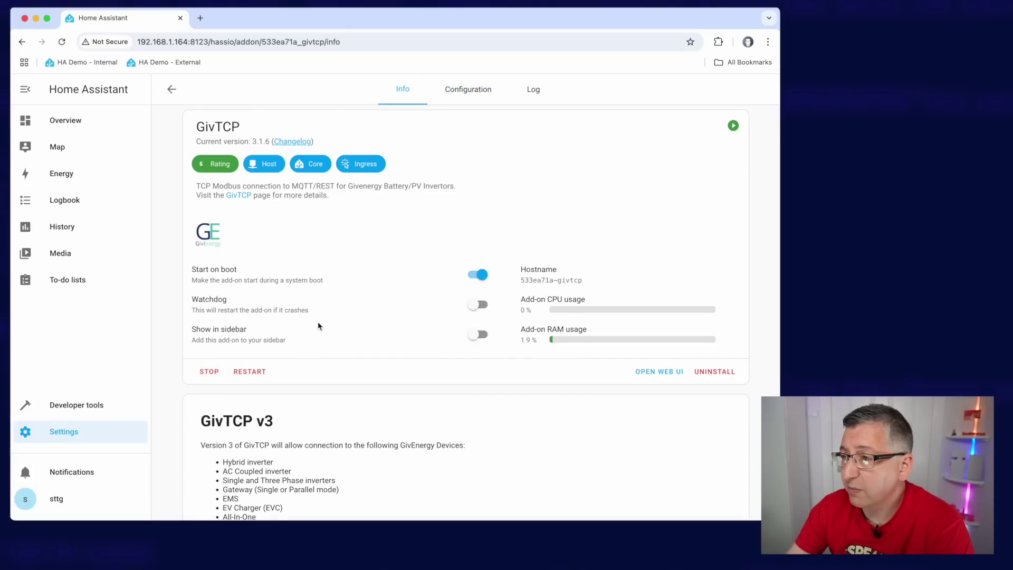
pyautogui.click(536, 91)
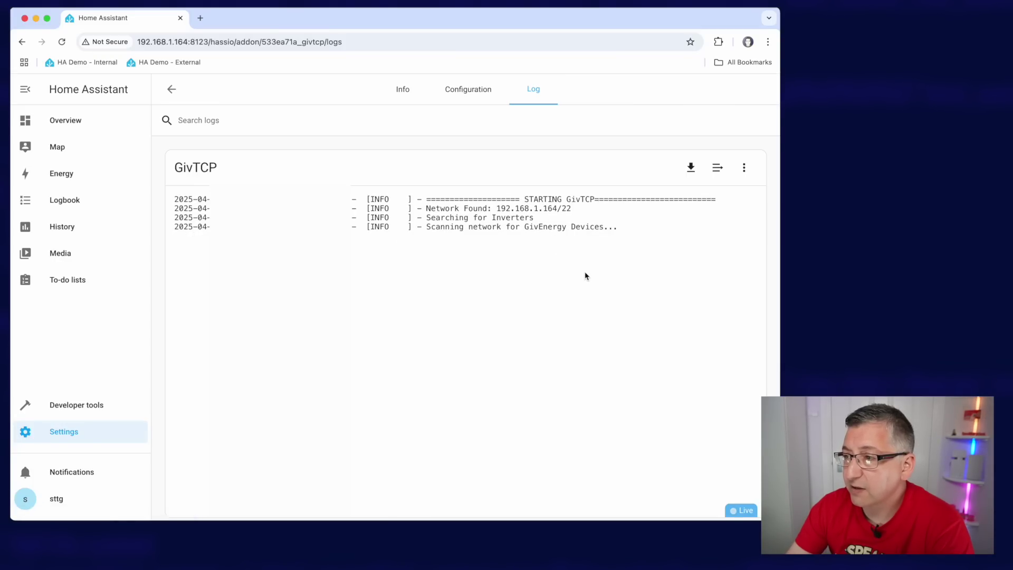
pyautogui.moveTo(576, 211); pyautogui.dragTo(496, 210)
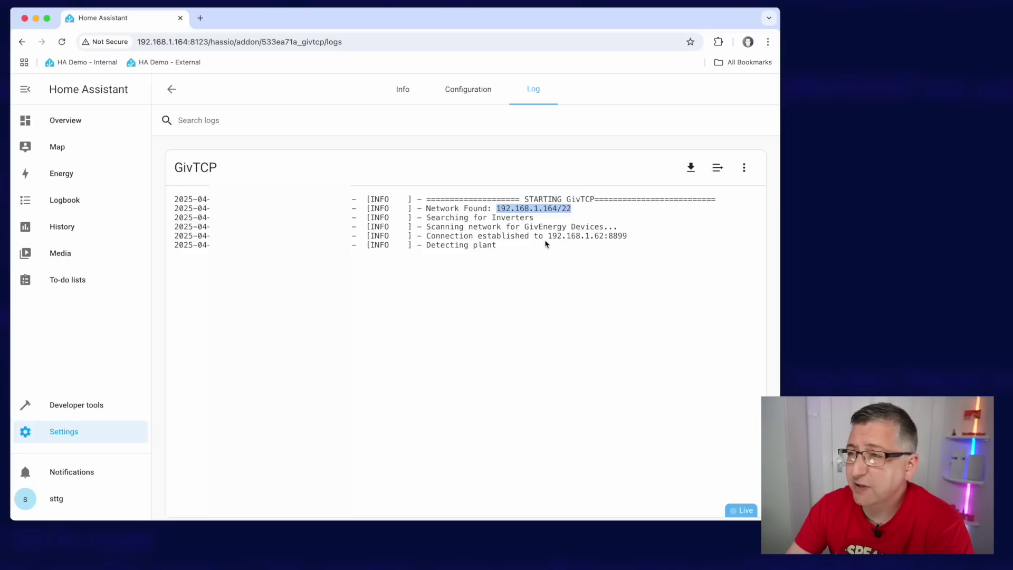
pyautogui.click(555, 271)
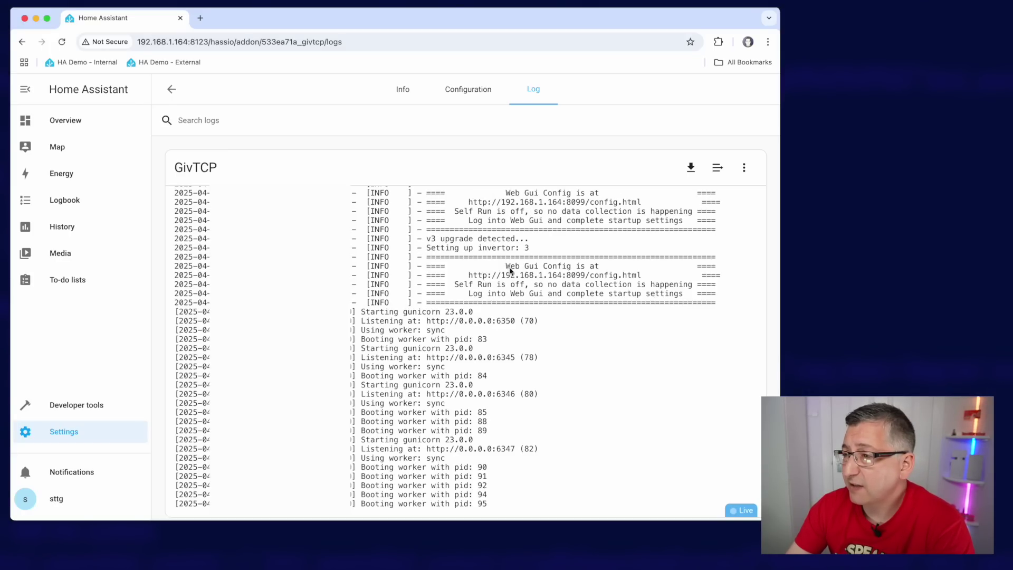
pyautogui.moveTo(506, 267); pyautogui.dragTo(571, 268)
pyautogui.moveTo(469, 275); pyautogui.dragTo(644, 277)
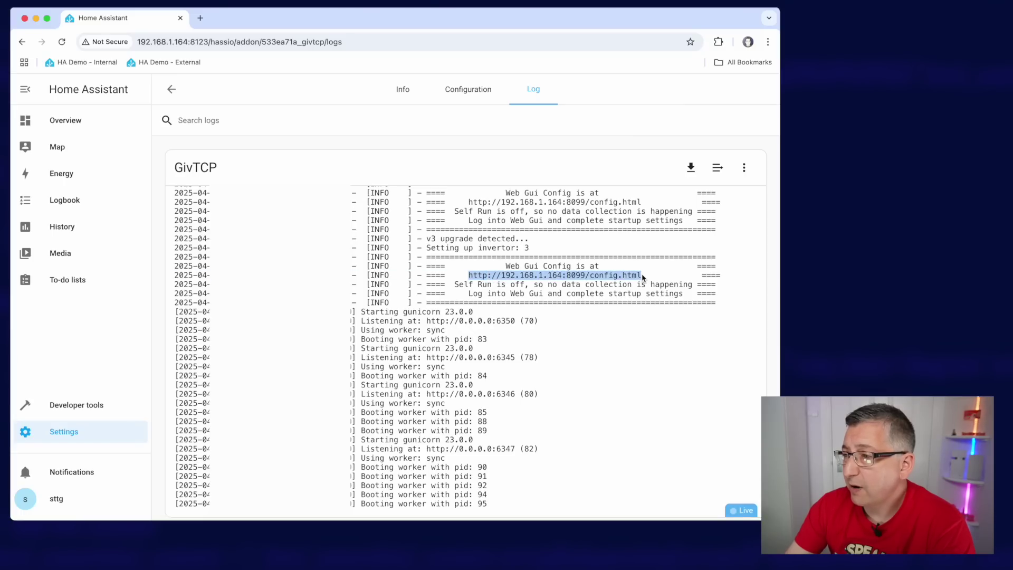
pyautogui.rightClick(561, 277)
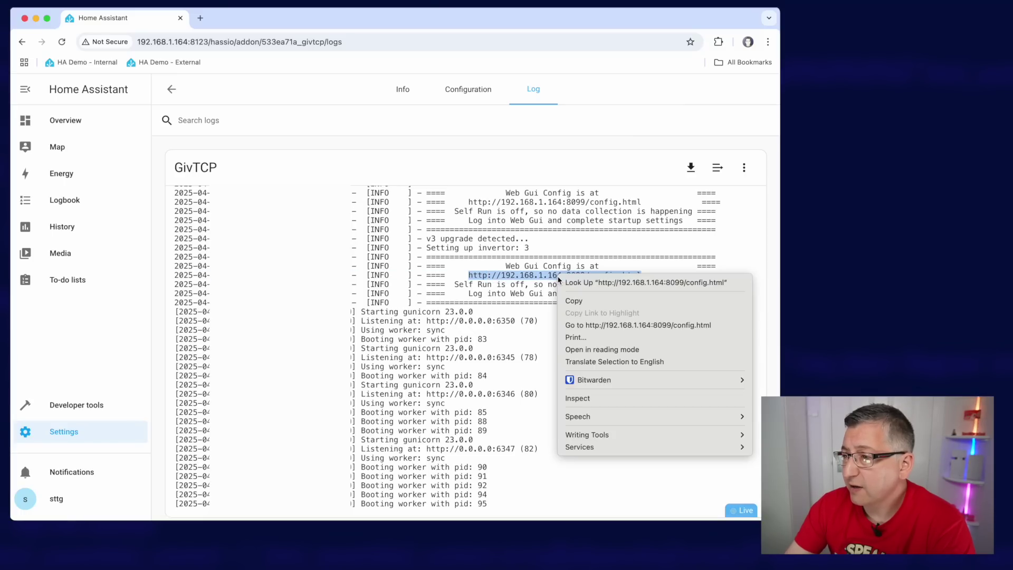
# Step: Copy the config URL and open GivTCP's Config page from its web UI in a new tab
pyautogui.click(585, 306)
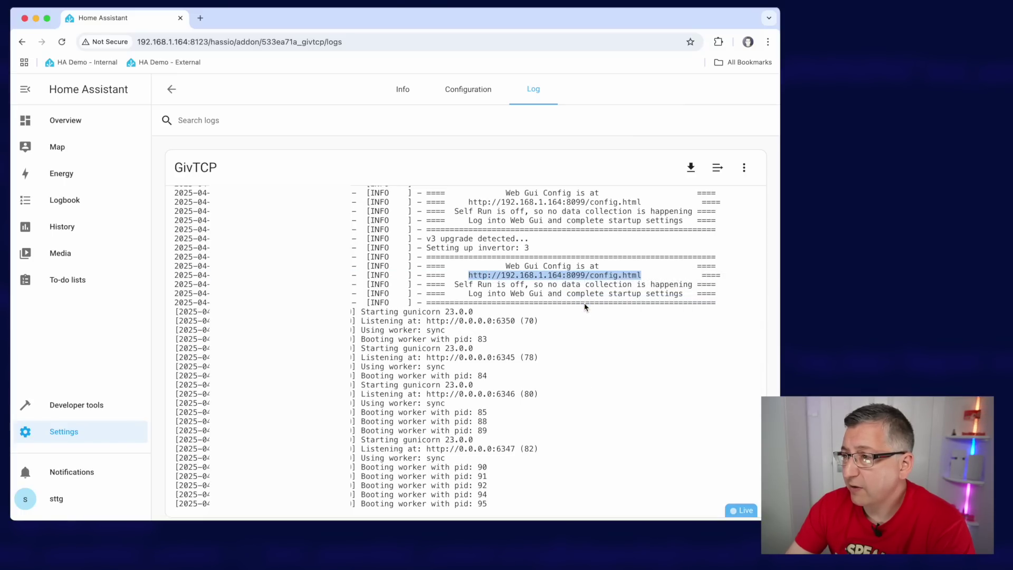
pyautogui.click(404, 91)
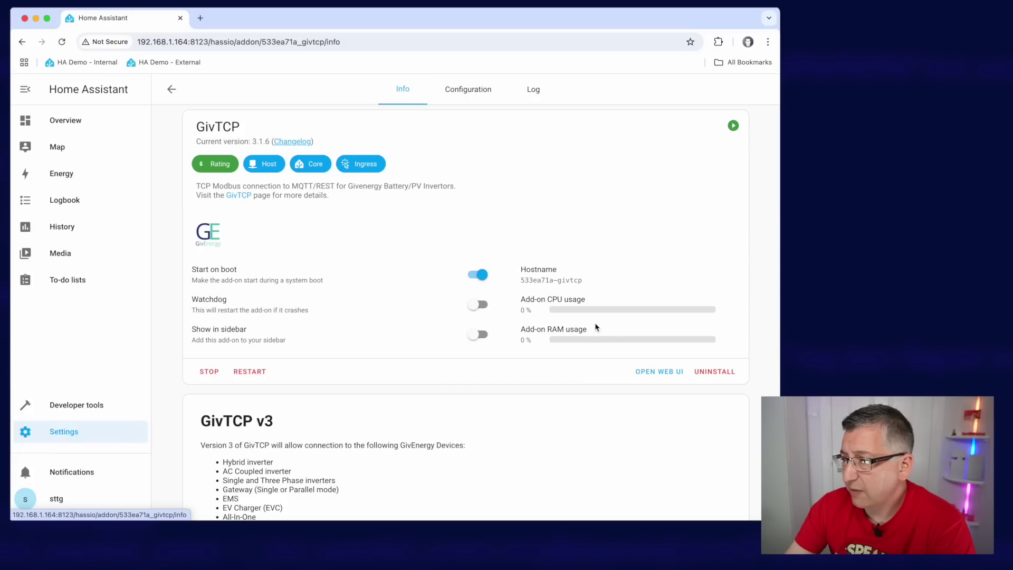
pyautogui.click(660, 372)
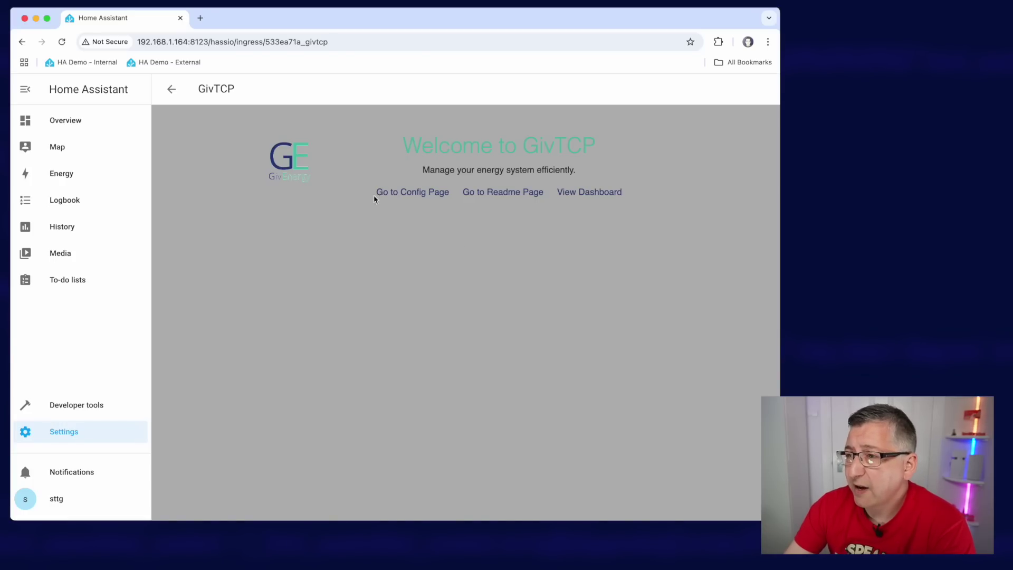
pyautogui.rightClick(401, 192)
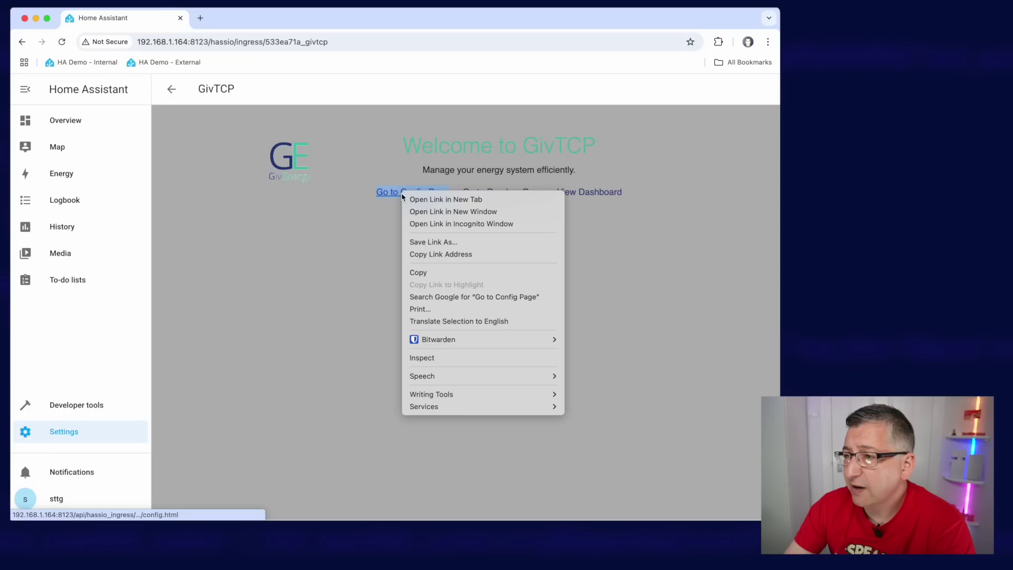
pyautogui.click(464, 199)
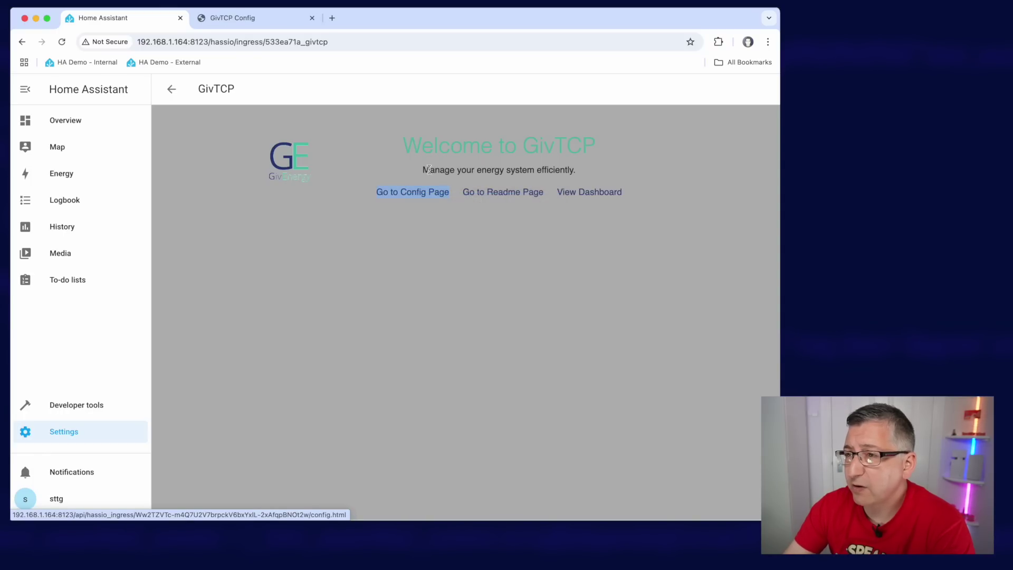
pyautogui.click(235, 20)
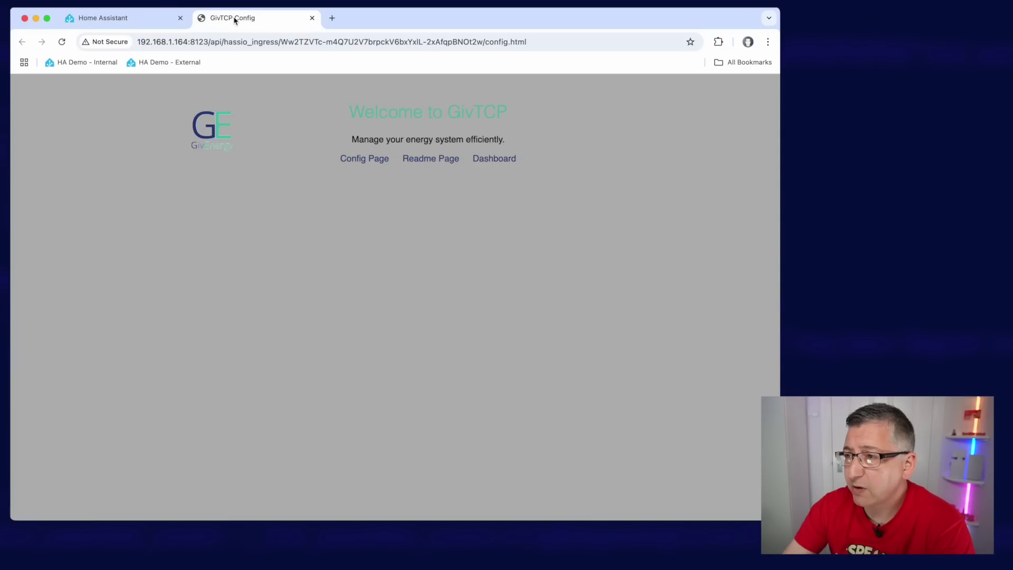
# Step: Start the setup wizard and review Inverter 1 and Inverter 2 addresses and serial numbers
pyautogui.click(362, 160)
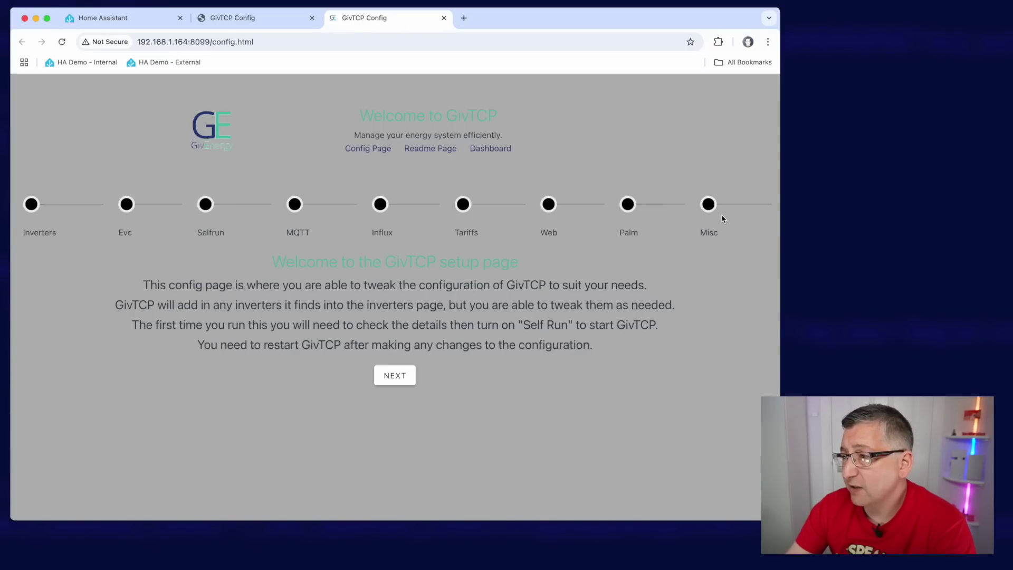
pyautogui.click(401, 379)
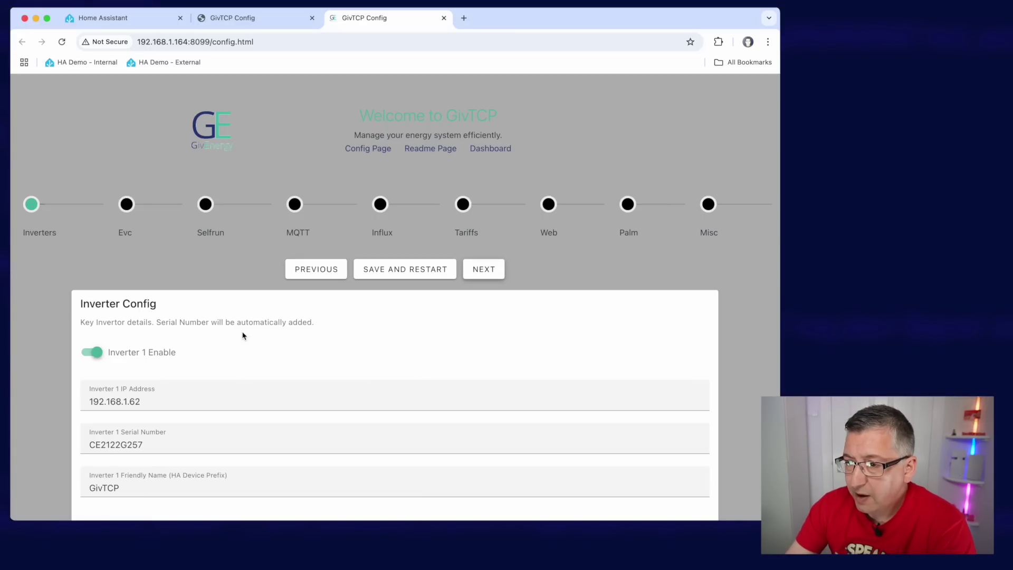
pyautogui.scroll(-2, 235, 345)
pyautogui.scroll(-5, 233, 343)
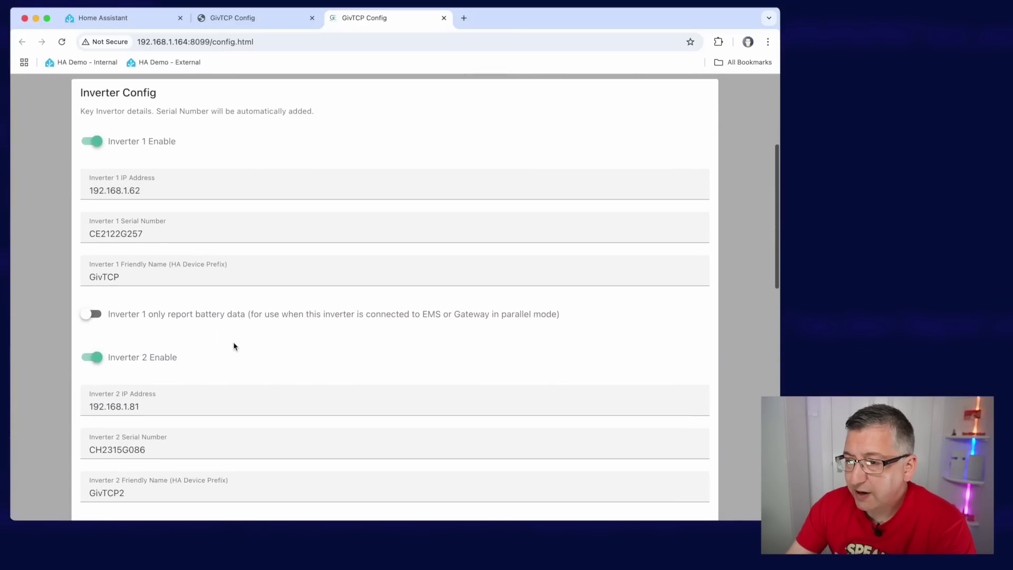
pyautogui.scroll(2, 234, 347)
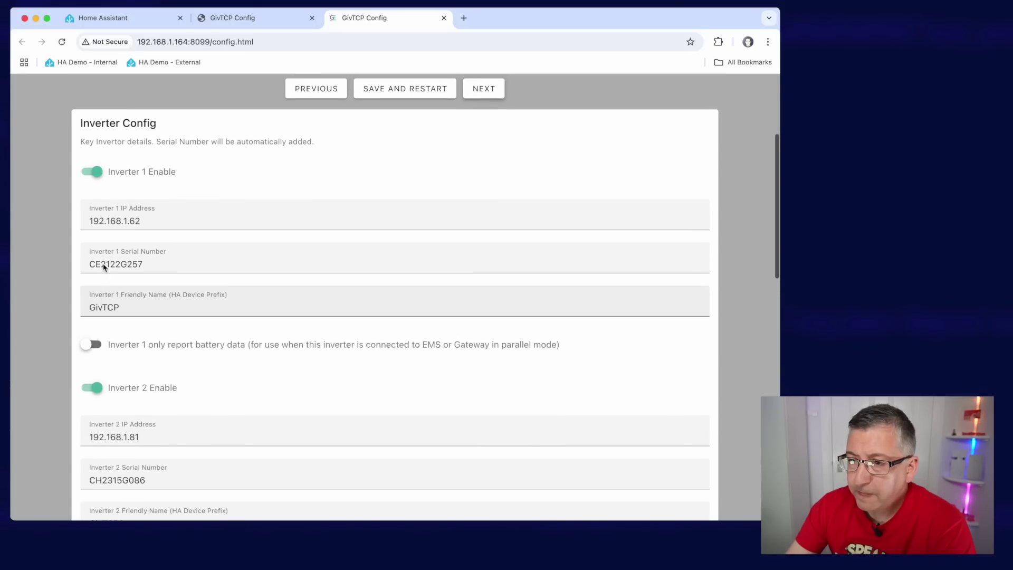
pyautogui.doubleClick(116, 266)
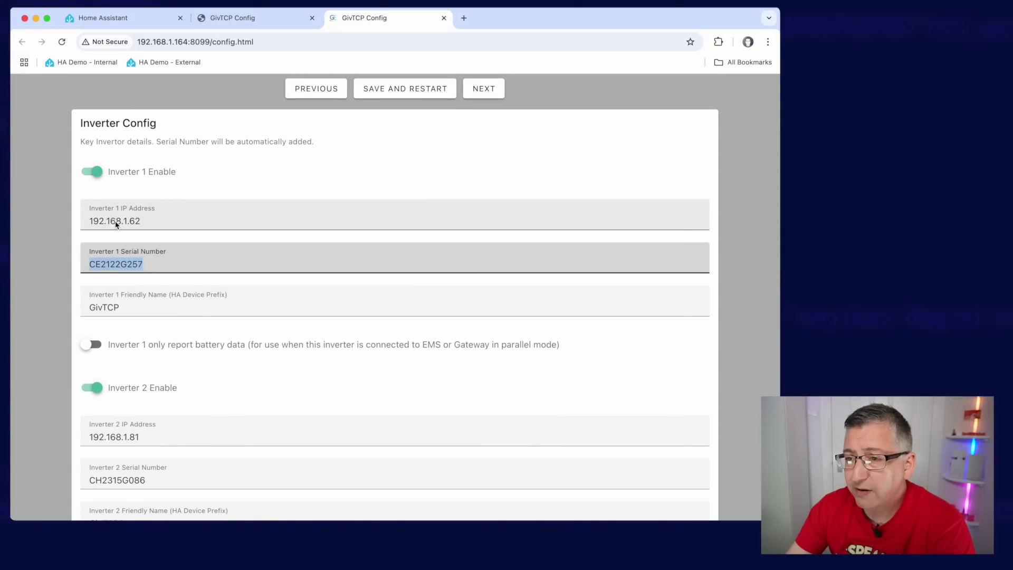
pyautogui.scroll(-3, 163, 347)
pyautogui.scroll(-1, 164, 346)
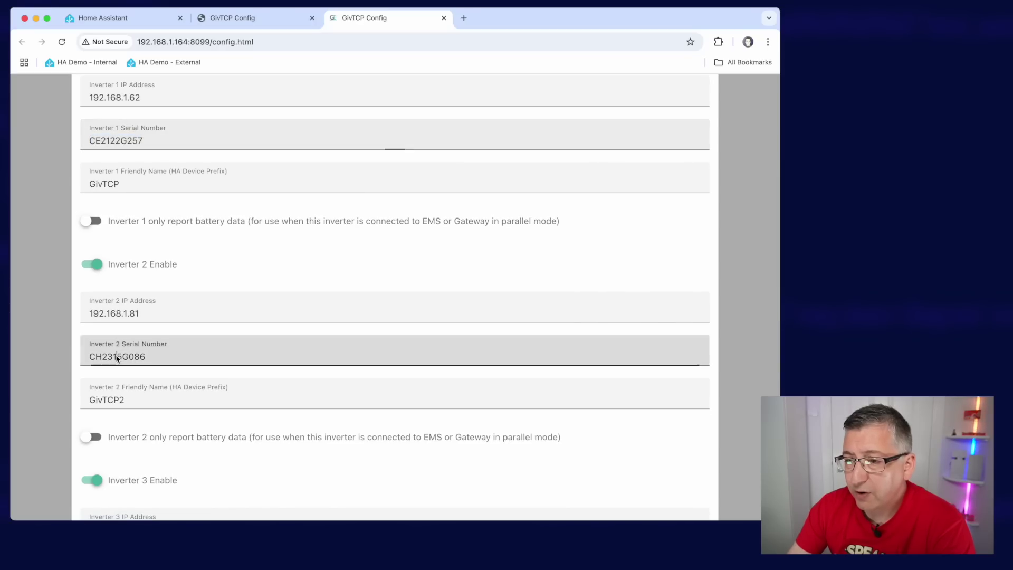
pyautogui.doubleClick(118, 357)
# Step: Switch off the Inverter 3 Enable toggle
pyautogui.scroll(-1, 145, 351)
pyautogui.scroll(-3, 145, 351)
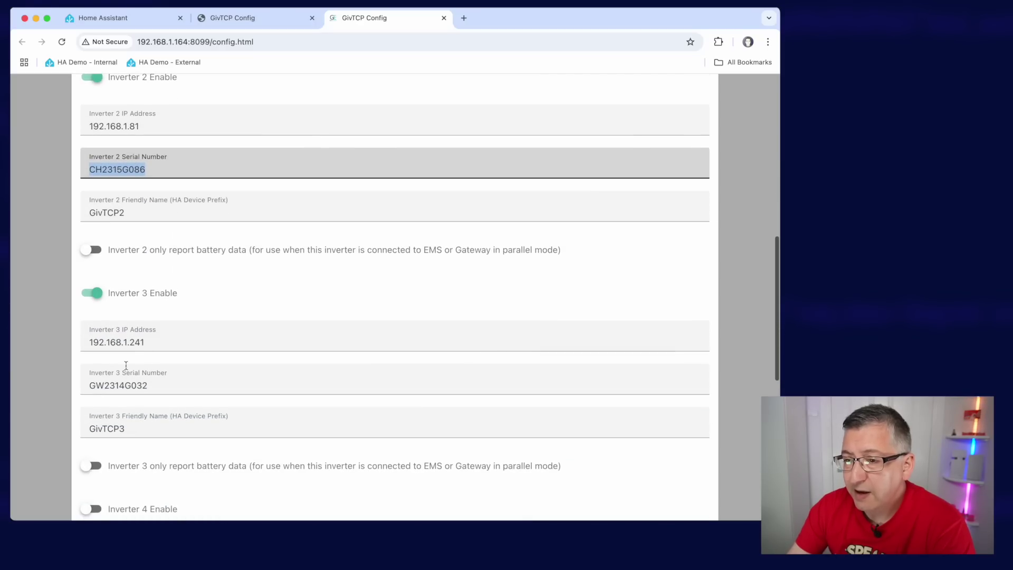
pyautogui.click(93, 294)
pyautogui.scroll(-3, 251, 327)
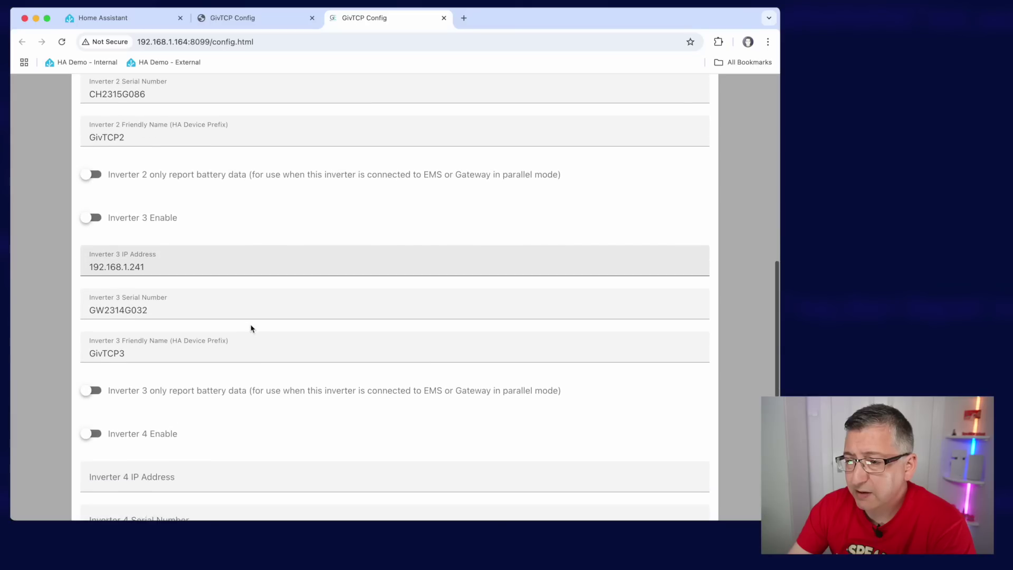
pyautogui.scroll(2, 251, 328)
pyautogui.scroll(6, 192, 316)
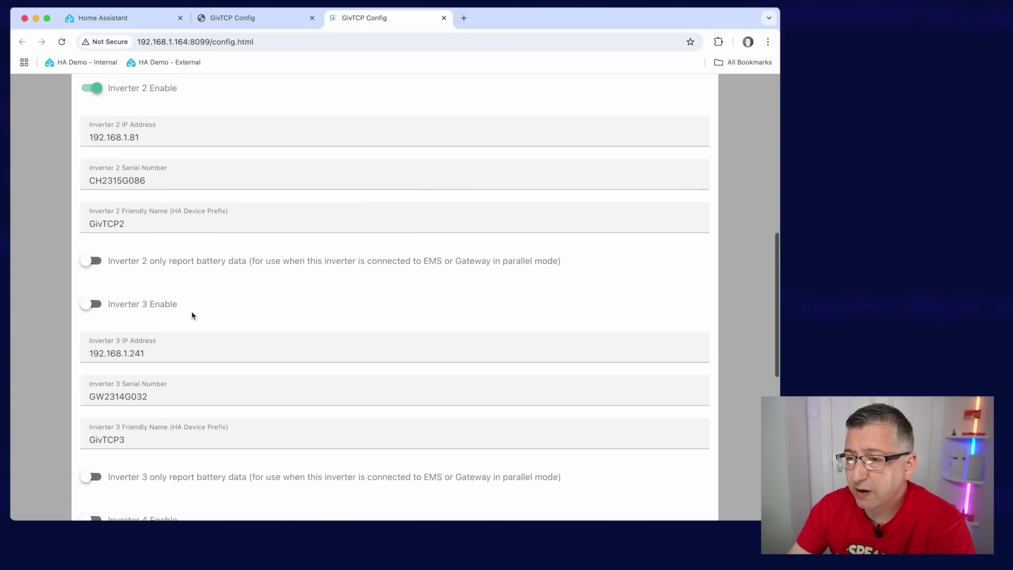
pyautogui.scroll(4, 192, 316)
pyautogui.scroll(-1, 507, 266)
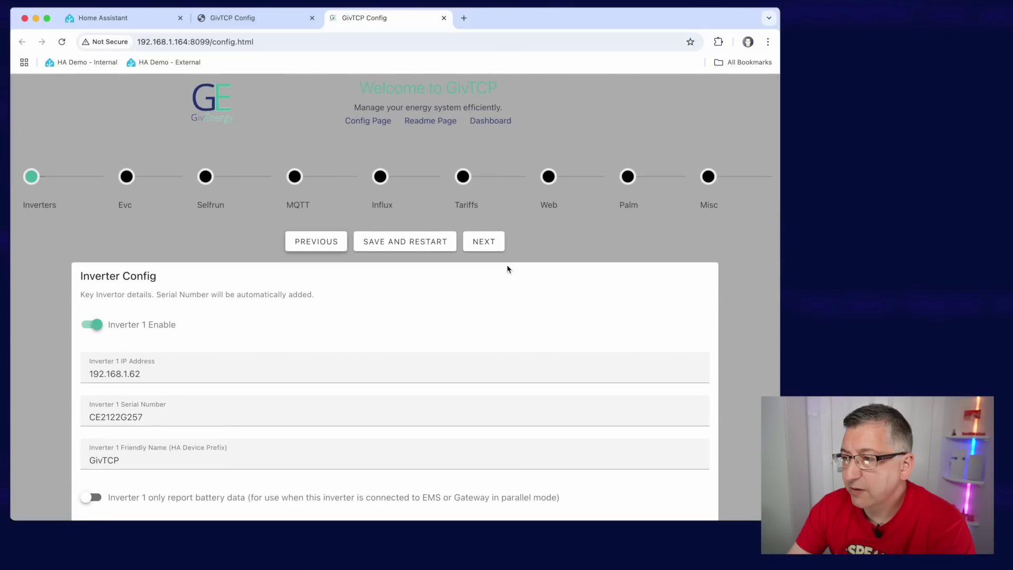
# Step: Advance past EVC to Self Run, turn Self Run on and check its Loop Timer value
pyautogui.click(493, 242)
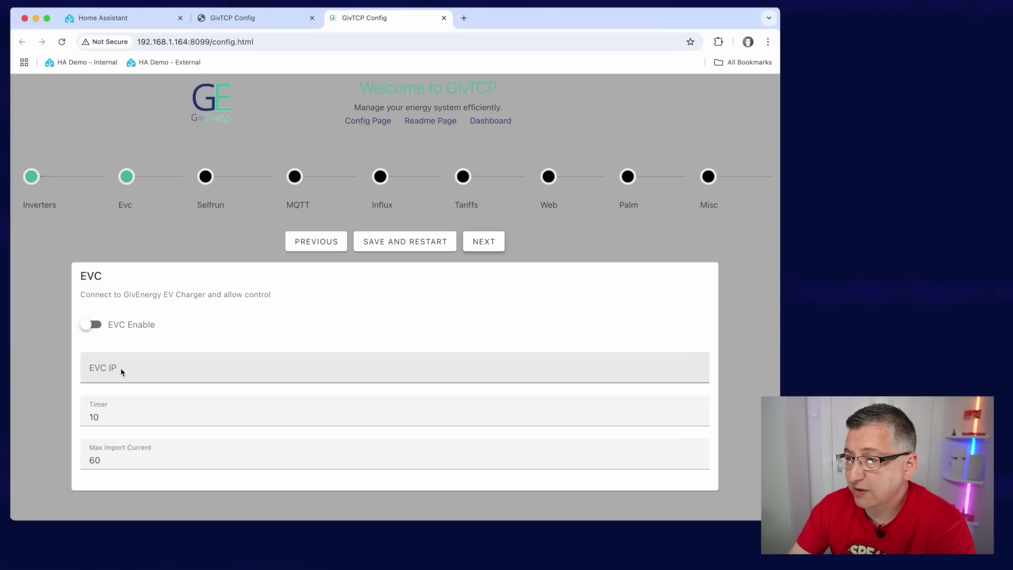
pyautogui.click(492, 246)
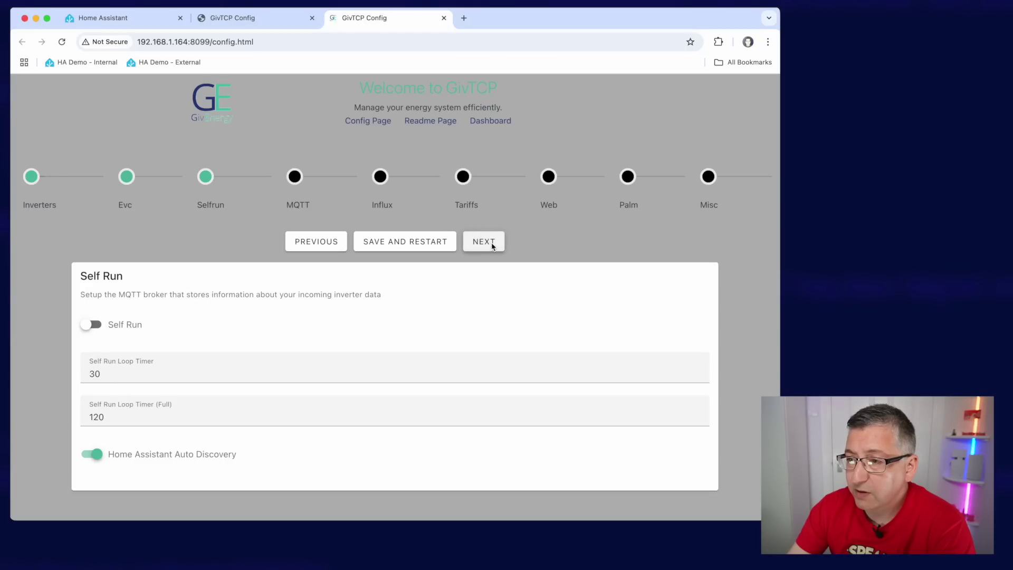
pyautogui.click(94, 326)
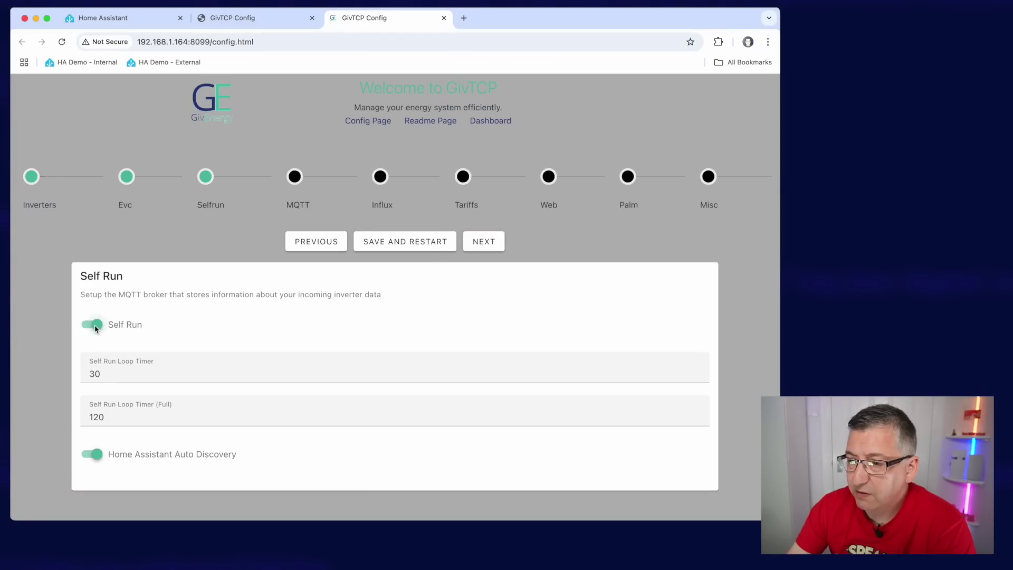
pyautogui.doubleClick(110, 376)
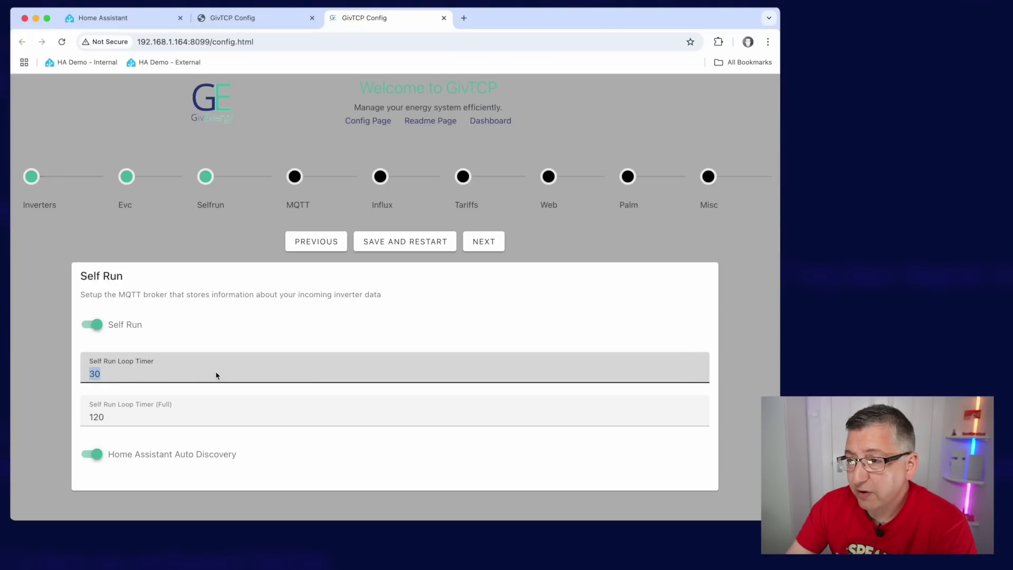
# Step: Move on to MQTT and verify broker core-mosquitto, port 1883 and the pre-filled credentials
pyautogui.click(490, 246)
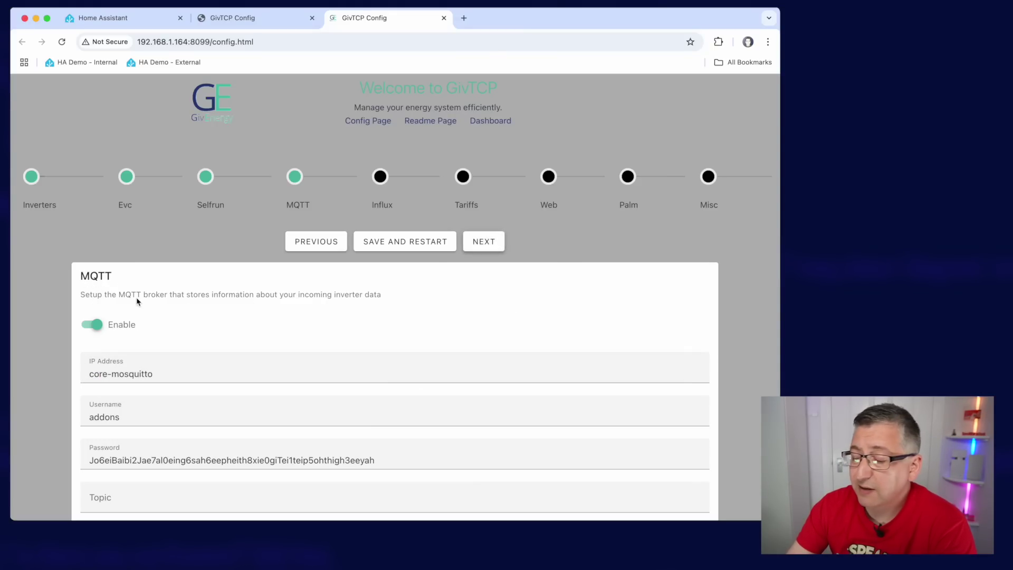
pyautogui.scroll(-2, 166, 347)
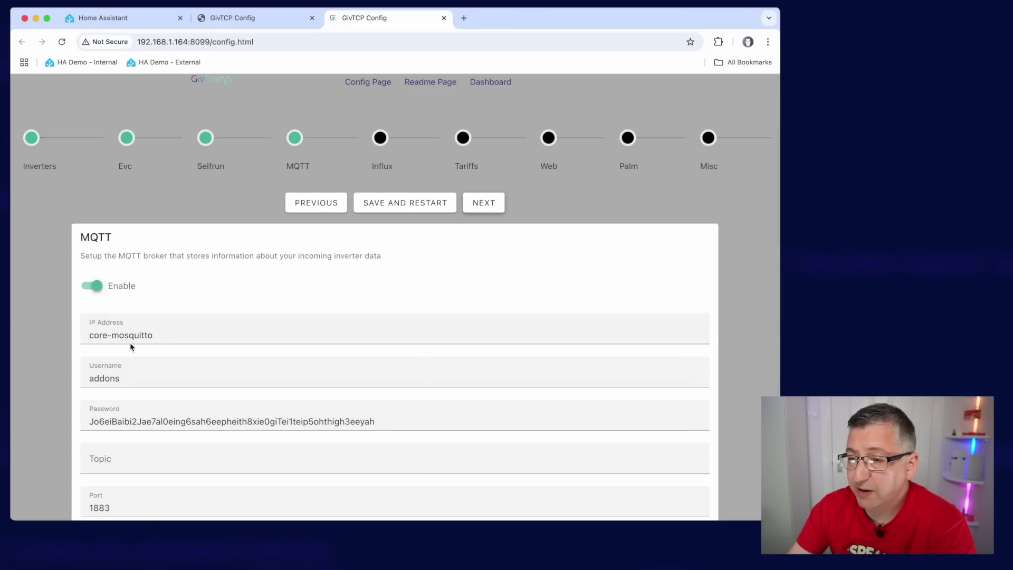
pyautogui.scroll(2, 265, 362)
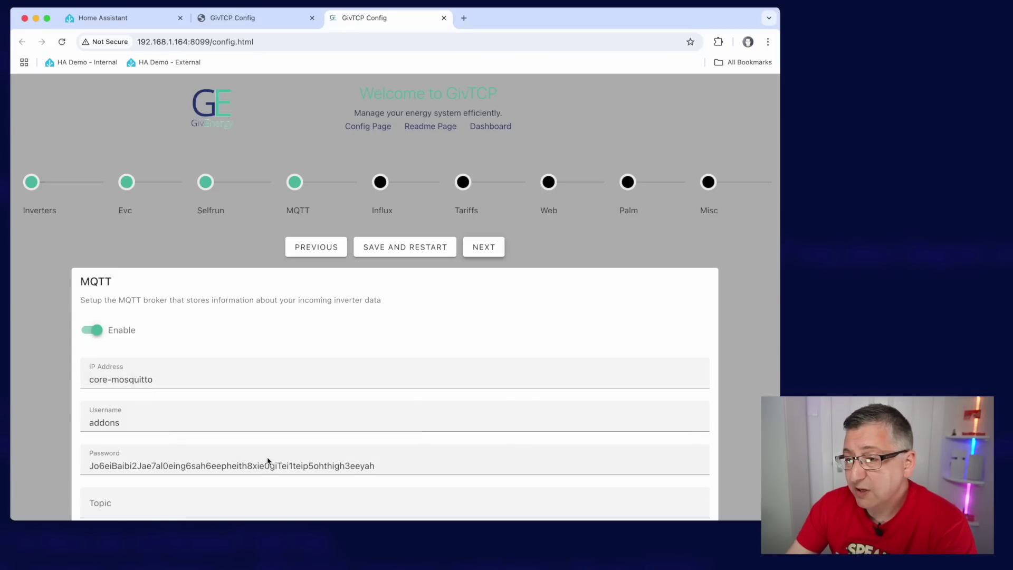
# Step: Skip through the InfluxDB and Tariffs settings without changes
pyautogui.click(495, 252)
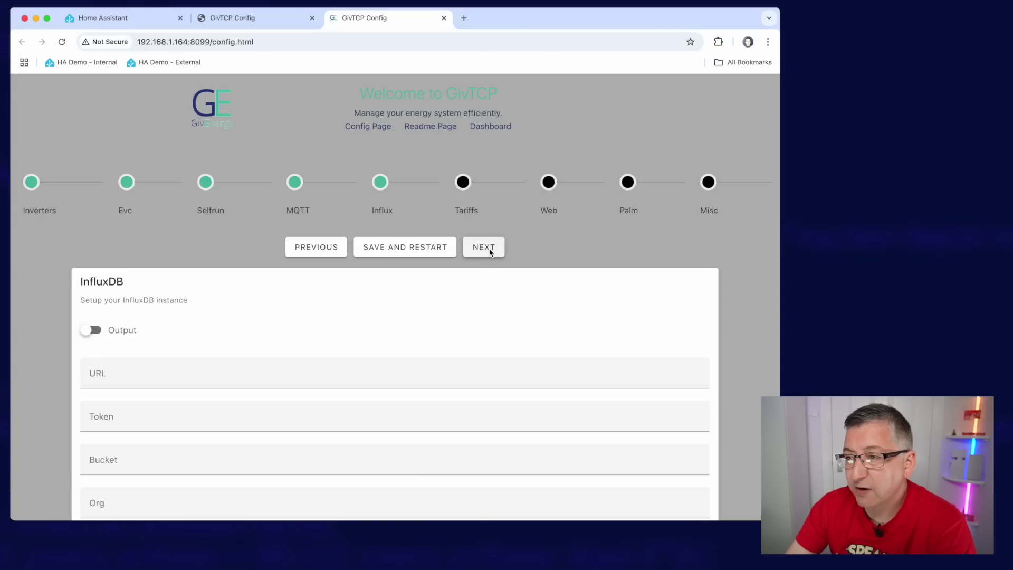
pyautogui.click(491, 252)
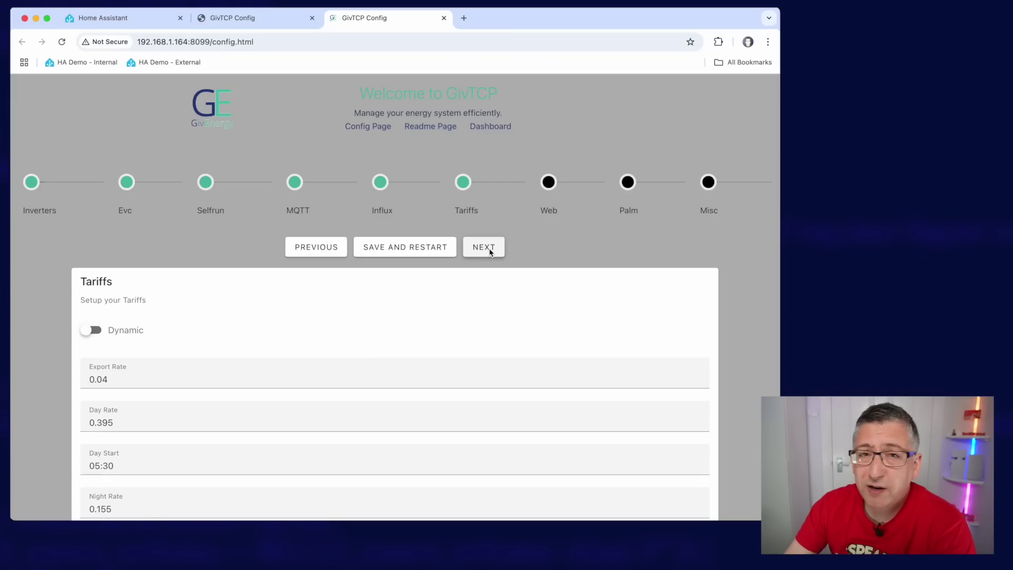
pyautogui.scroll(-2, 183, 375)
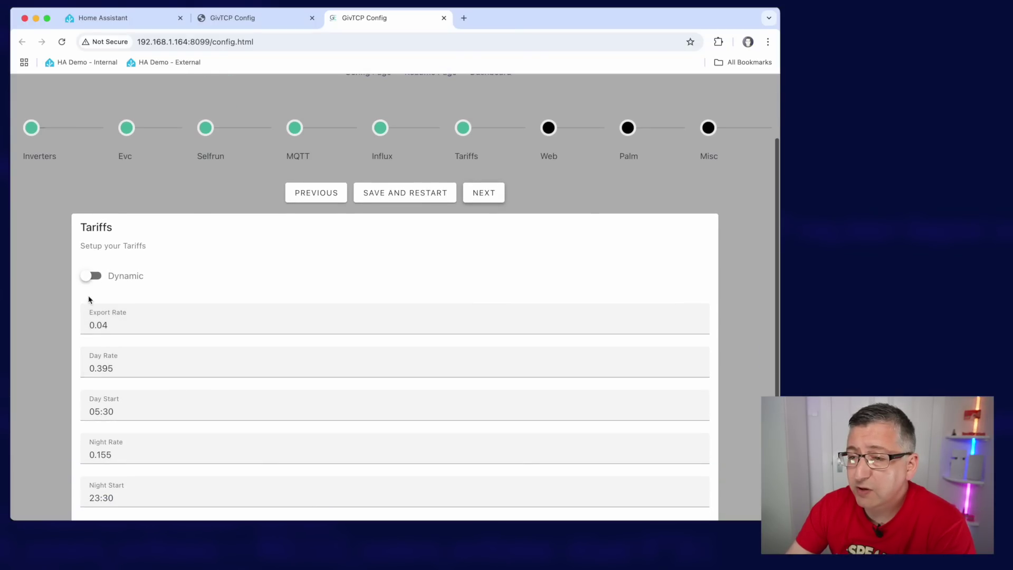
pyautogui.scroll(-1, 172, 418)
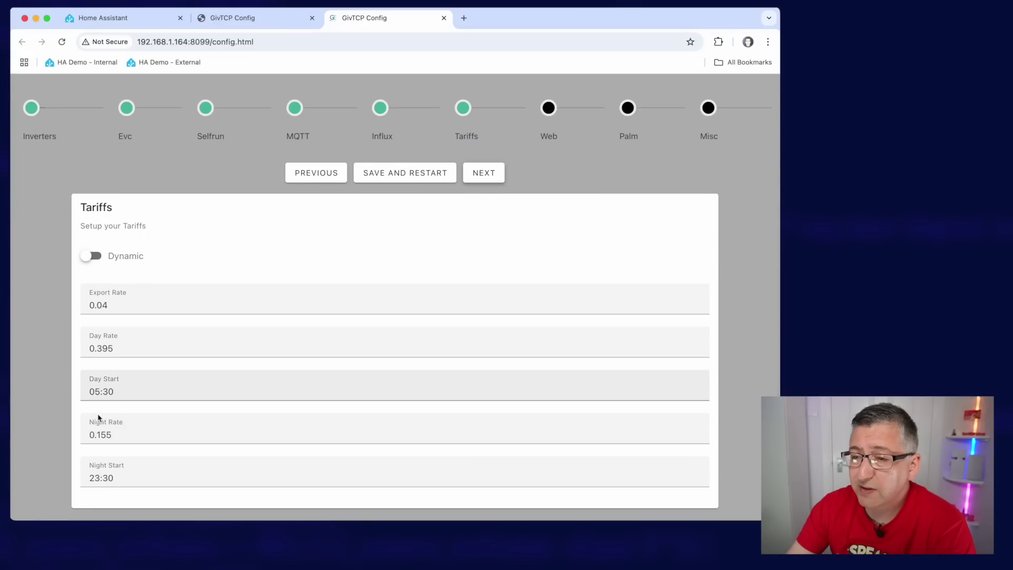
pyautogui.scroll(4, 240, 455)
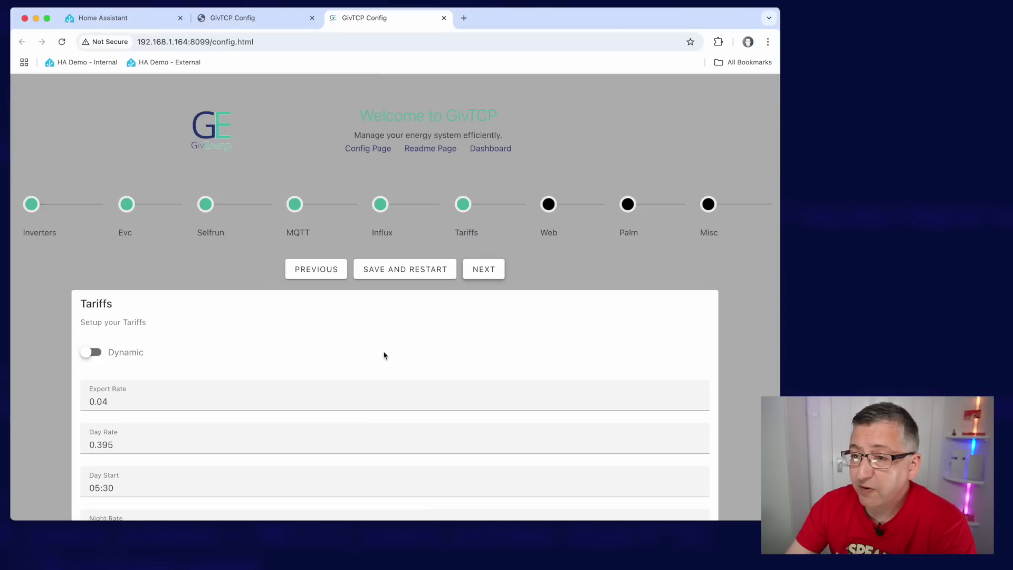
pyautogui.click(488, 275)
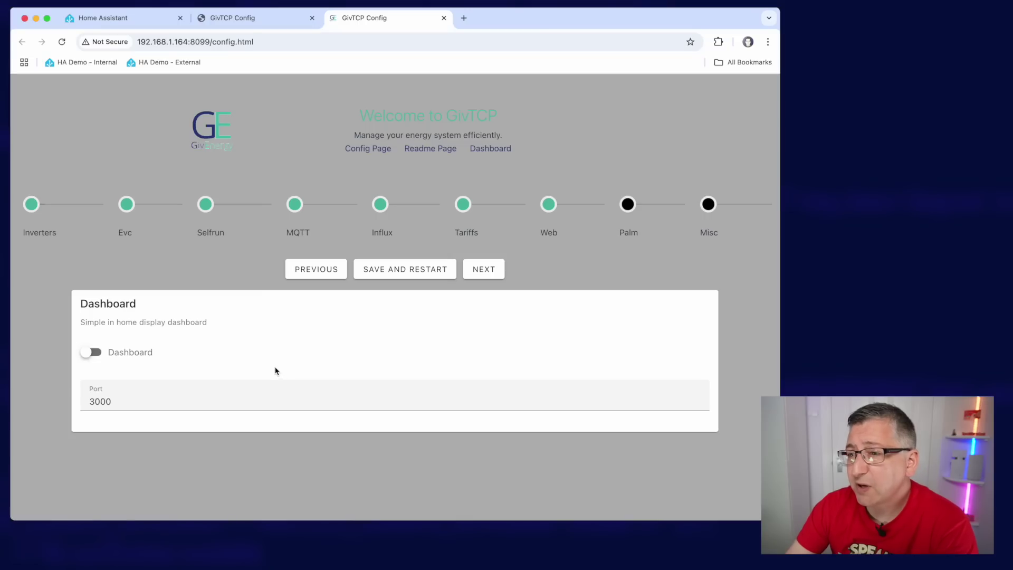
# Step: Try the Dashboard toggle and Port field, leaving Dashboard off on port 3000
pyautogui.click(89, 356)
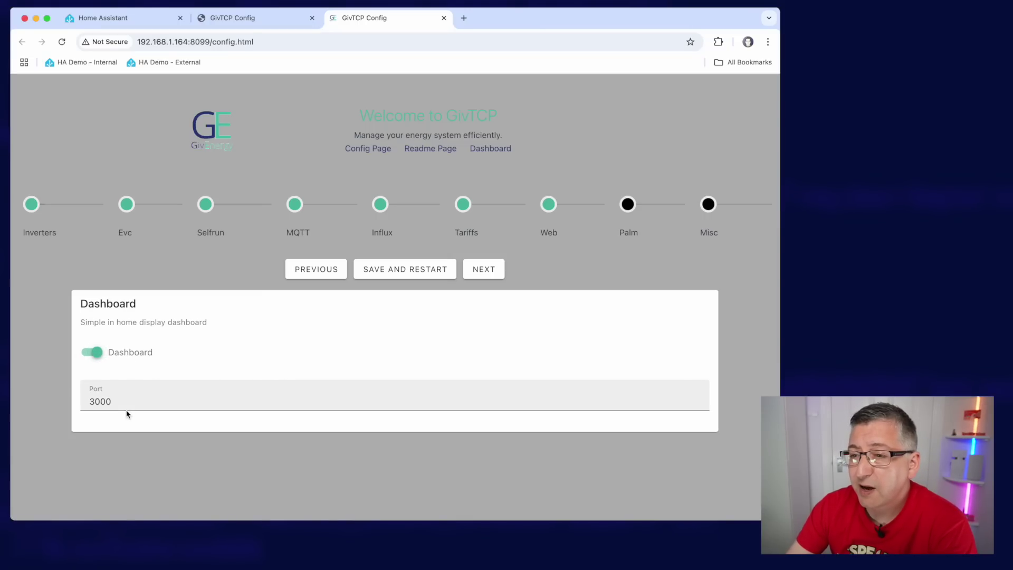
pyautogui.click(108, 405)
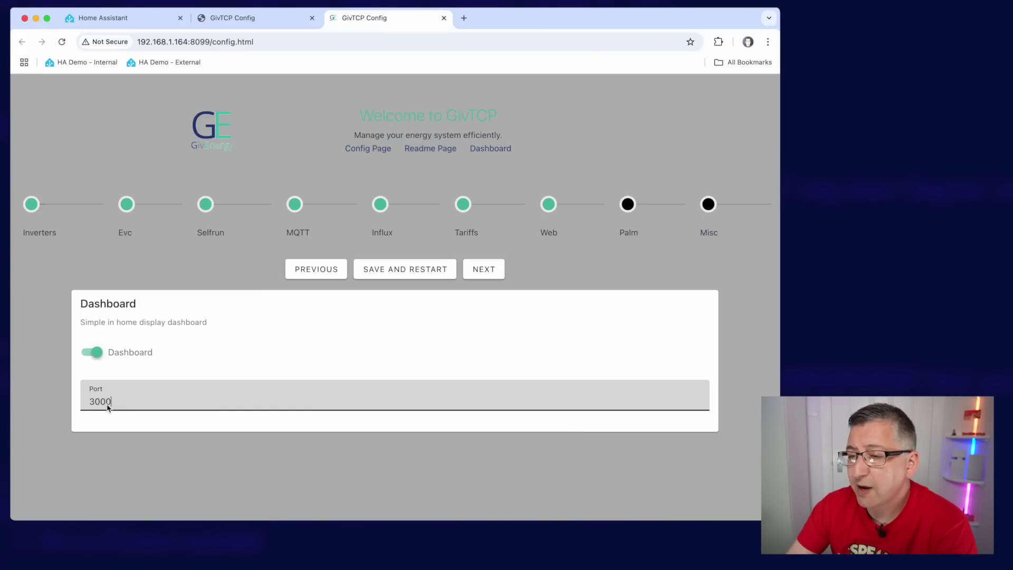
pyautogui.click(94, 356)
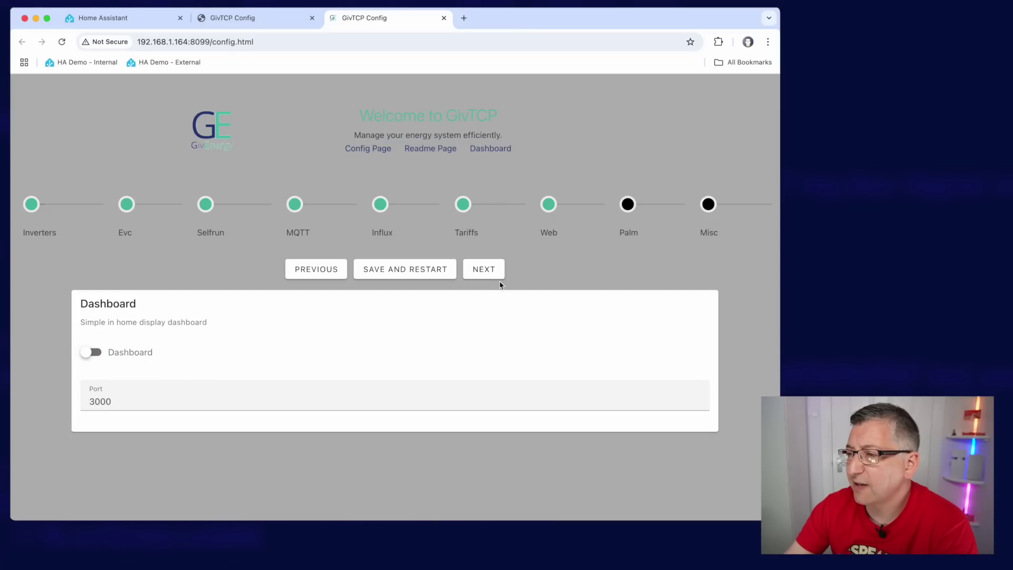
# Step: Advance the GivTCP wizard to the Smart Target settings and look through them
pyautogui.click(481, 272)
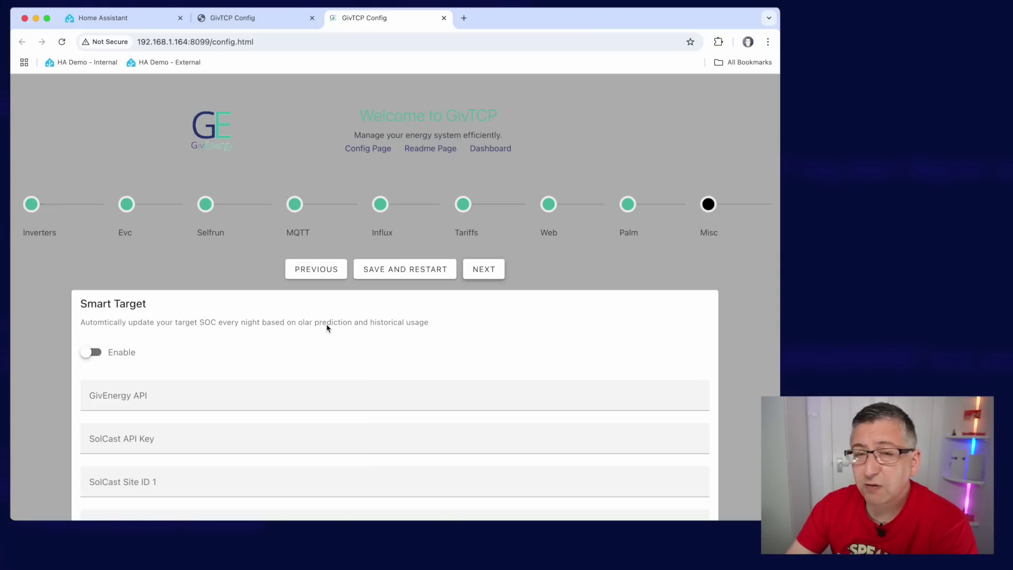
pyautogui.scroll(-3, 220, 332)
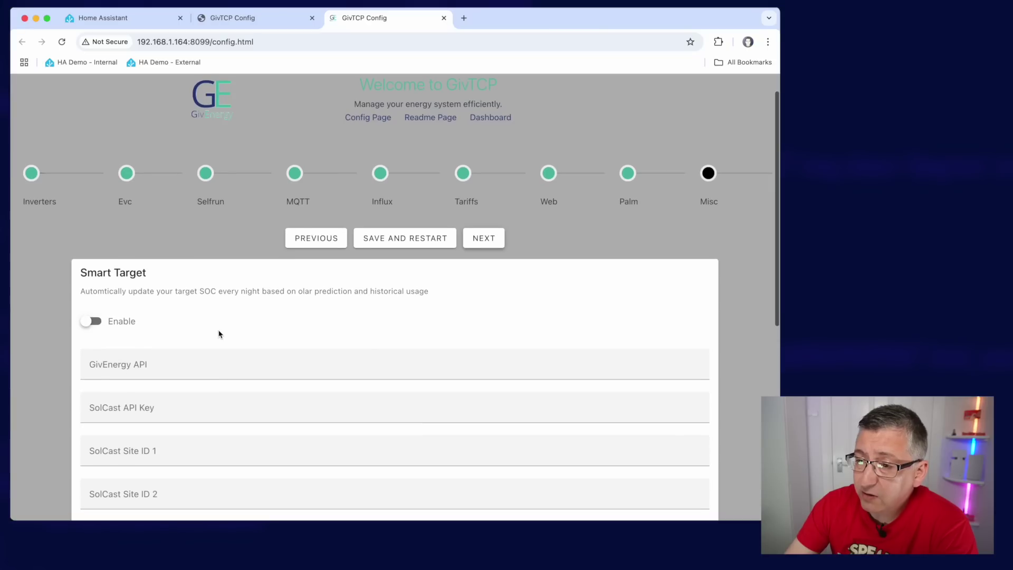
pyautogui.scroll(3, 219, 334)
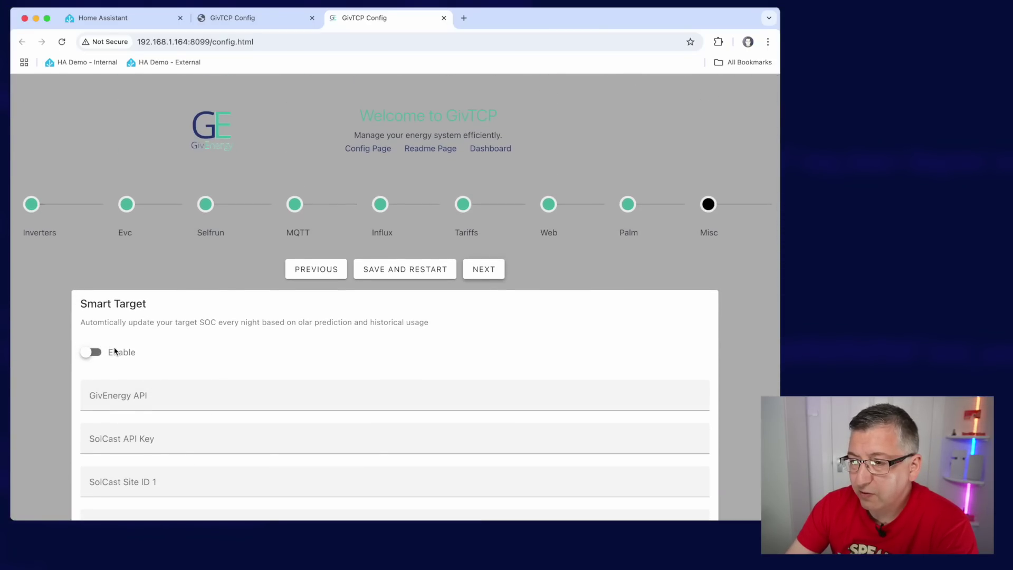
pyautogui.scroll(-2, 114, 351)
pyautogui.scroll(-3, 114, 351)
pyautogui.scroll(5, 113, 351)
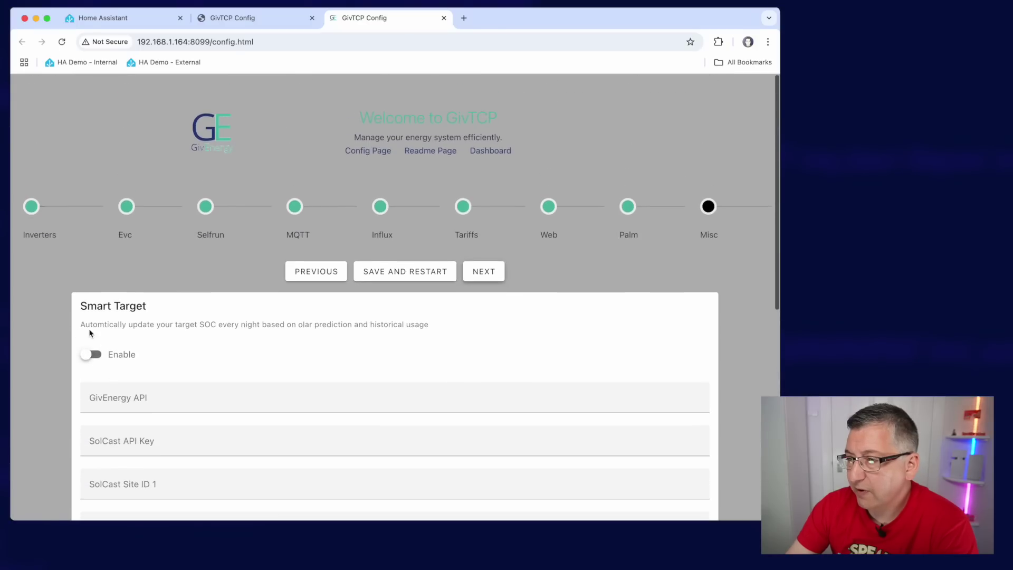
# Step: Move on to the final Misc step: timezone Europe/London, log level Info, Print Raw on, 2 queue retries
pyautogui.click(490, 275)
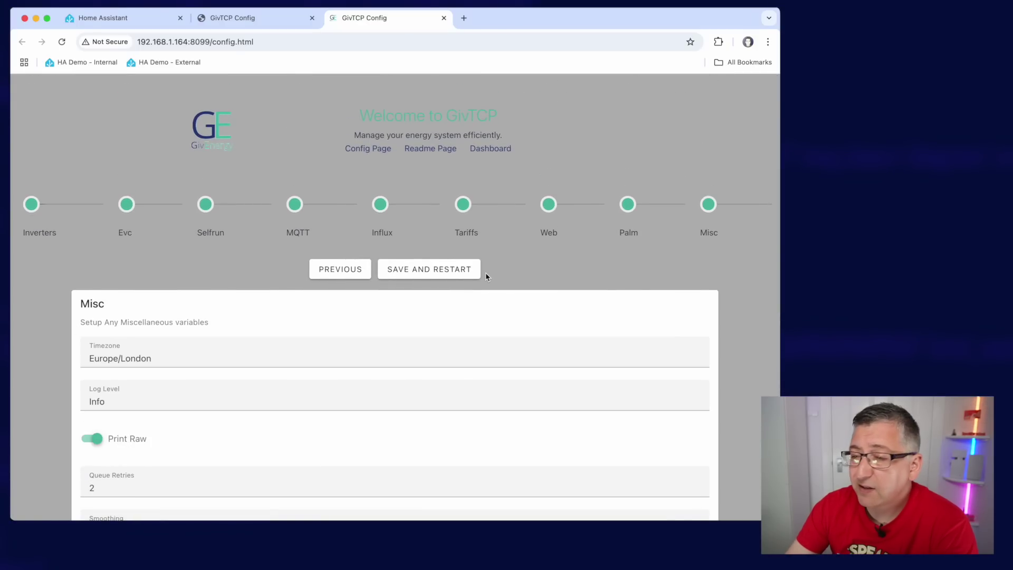
pyautogui.scroll(-2, 486, 272)
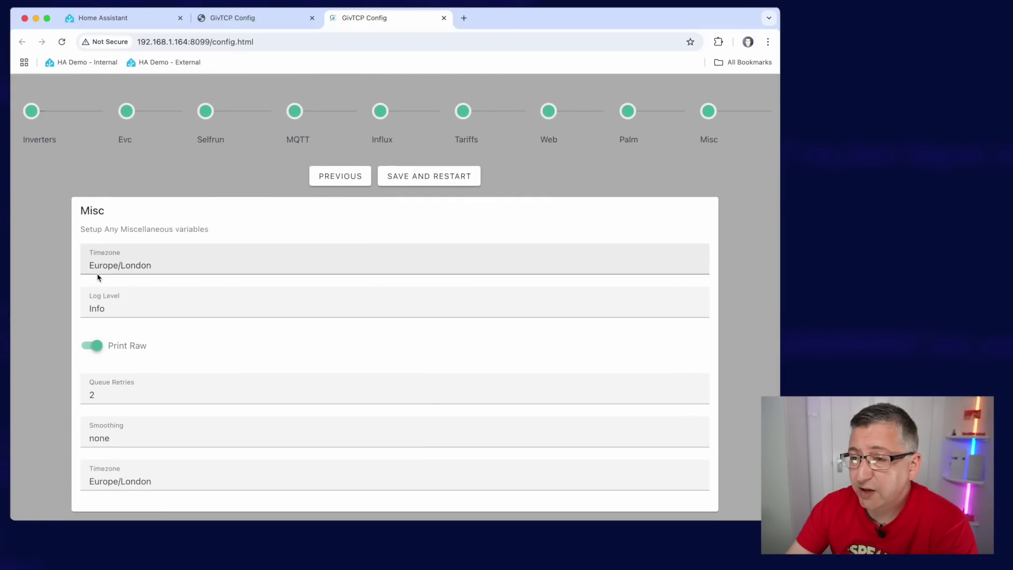
pyautogui.scroll(2, 454, 286)
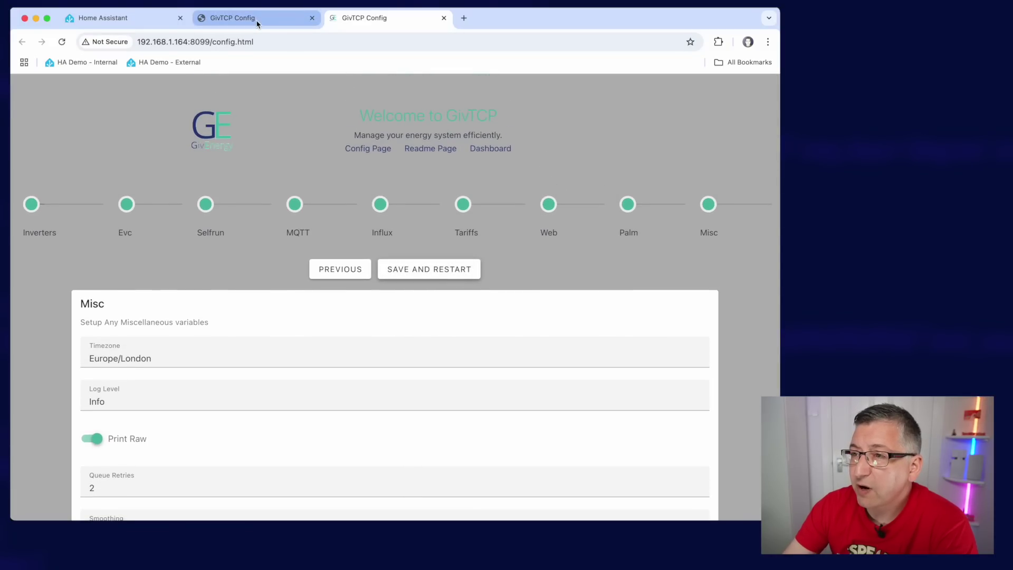
# Step: Open the GivTCP add-on's log and select the last 'Publishing Home Assistant Discovery messages' line
pyautogui.click(81, 21)
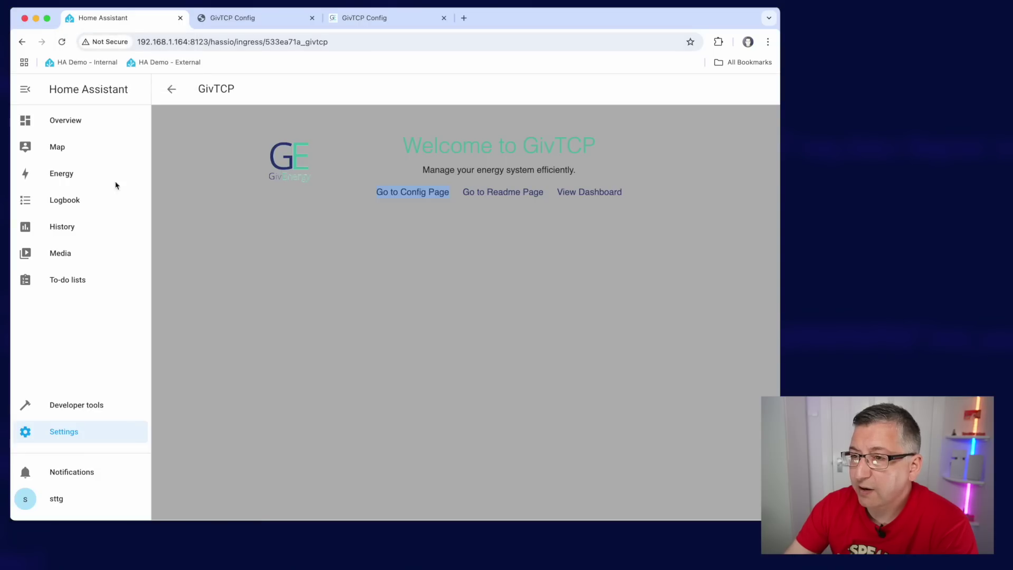
pyautogui.click(85, 442)
pyautogui.click(457, 303)
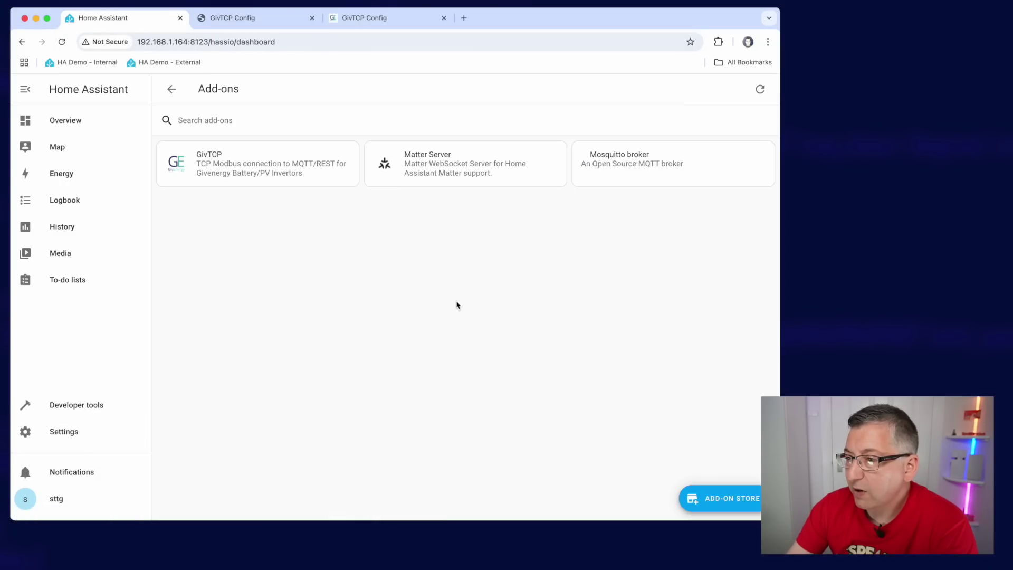
pyautogui.click(214, 172)
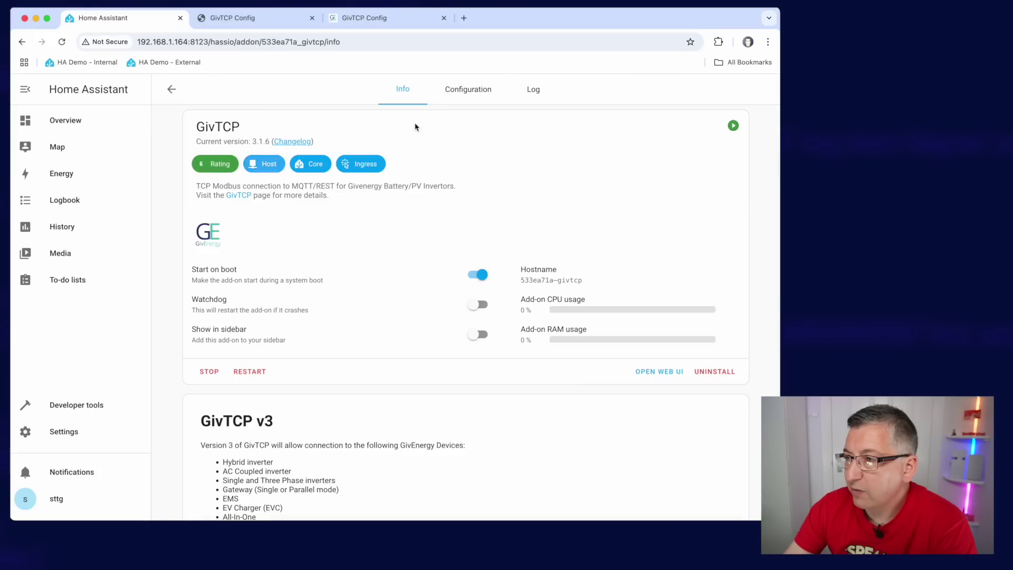
pyautogui.click(533, 88)
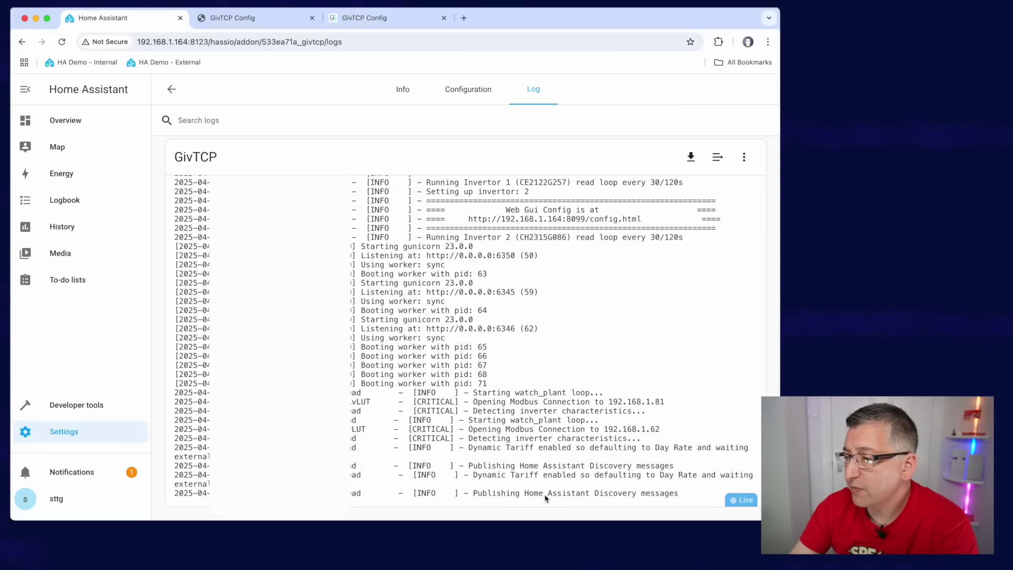
pyautogui.moveTo(679, 494); pyautogui.dragTo(473, 496)
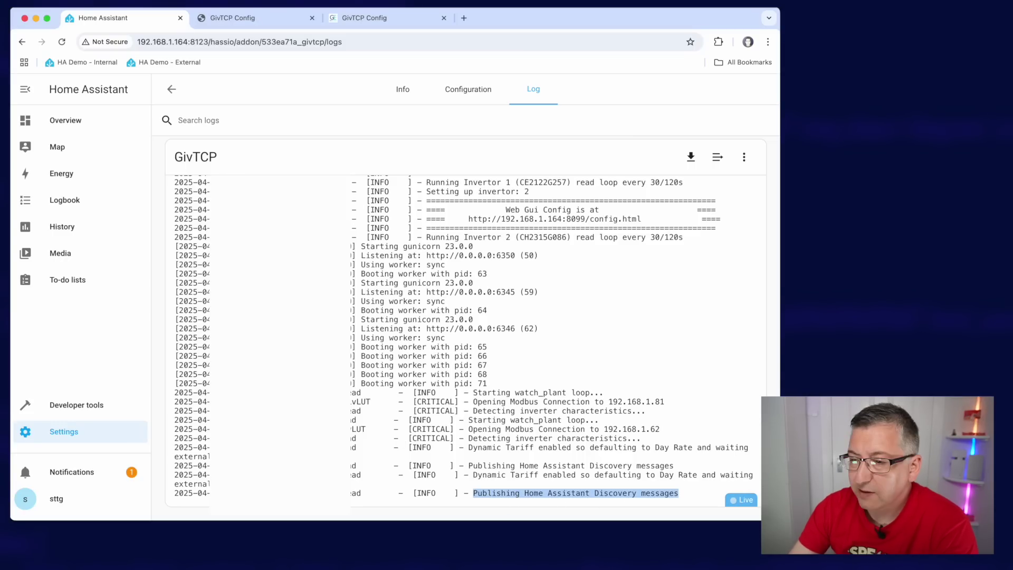
pyautogui.click(74, 430)
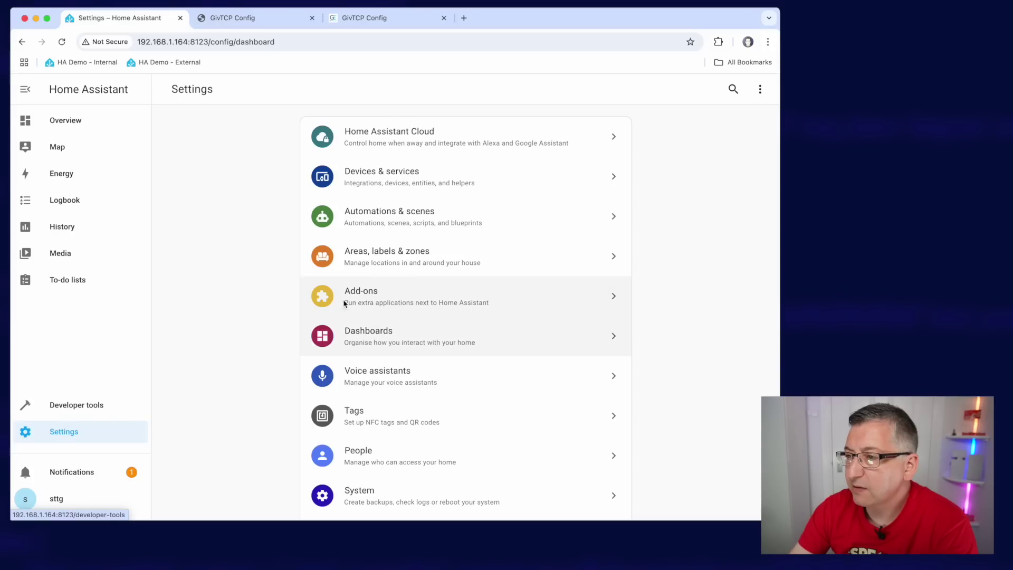
pyautogui.click(369, 176)
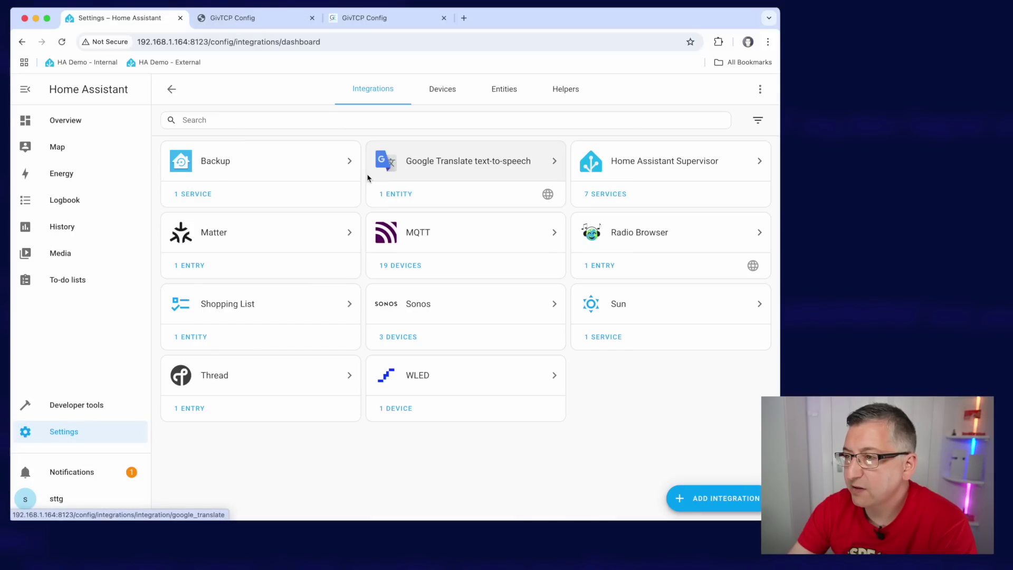
pyautogui.click(442, 90)
pyautogui.click(290, 125)
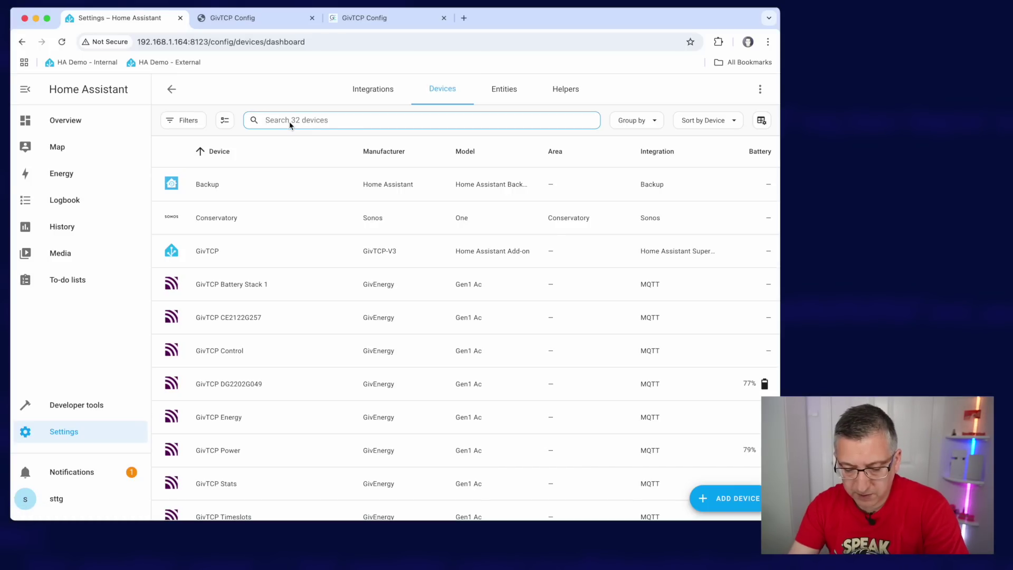
pyautogui.write('givtcp')
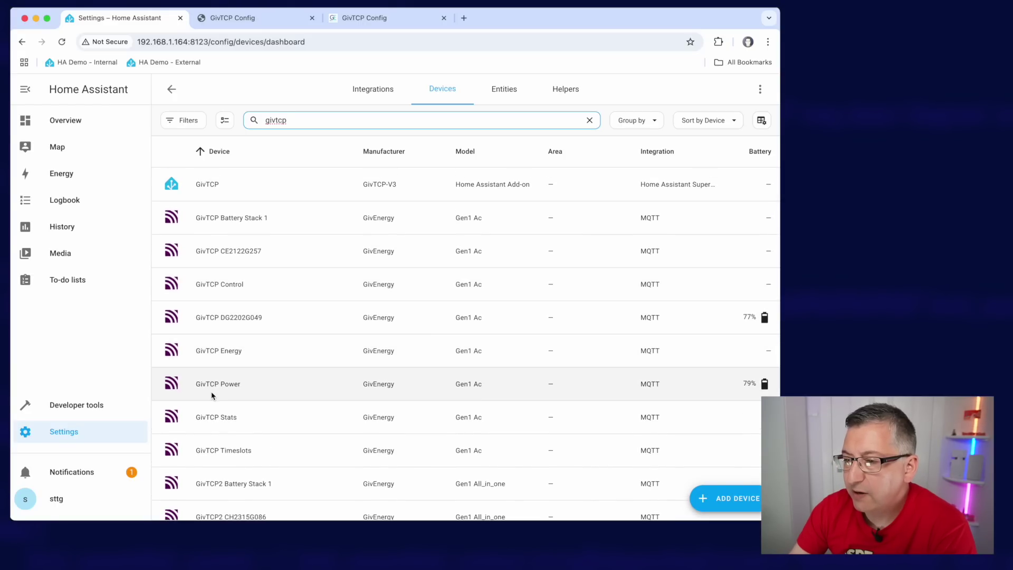
# Step: Open GivTCP Power, check Battery Power's history (342 W), then scan sensors like Grid Voltage 237.2 V
pyautogui.click(230, 391)
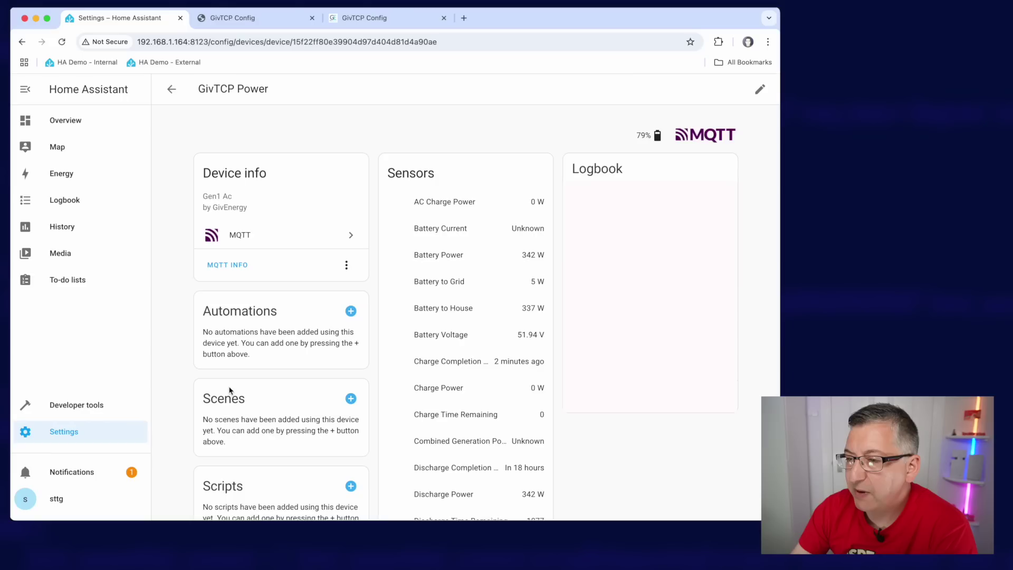
pyautogui.click(527, 259)
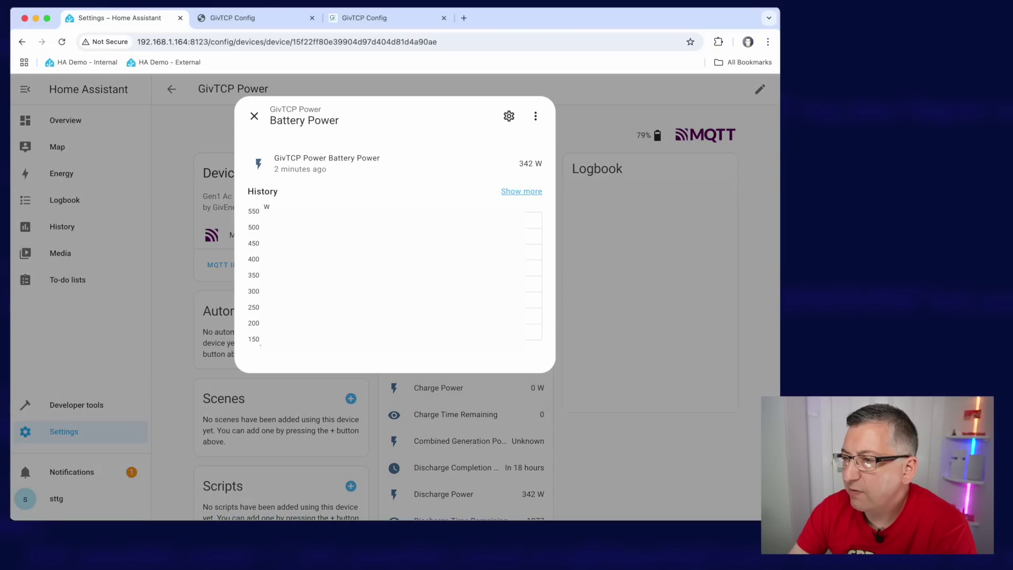
pyautogui.click(254, 116)
pyautogui.scroll(-2, 475, 343)
pyautogui.scroll(-2, 497, 393)
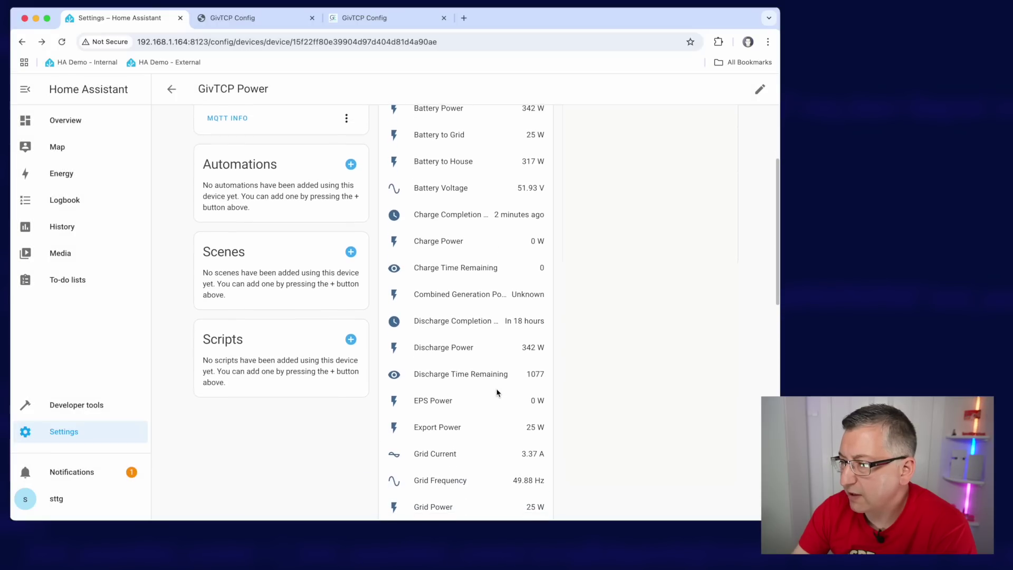
pyautogui.scroll(-3, 498, 393)
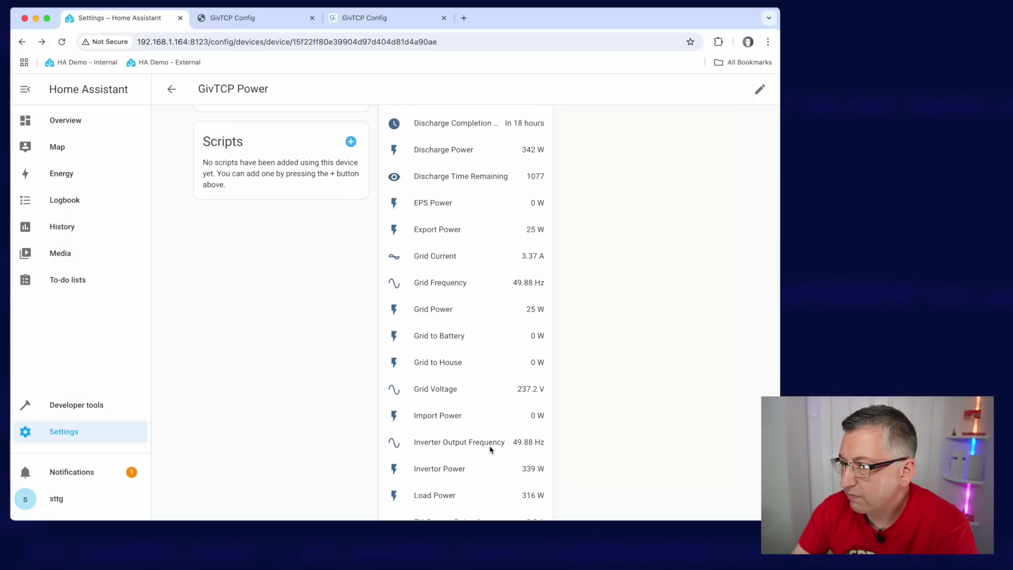
pyautogui.scroll(-4, 491, 450)
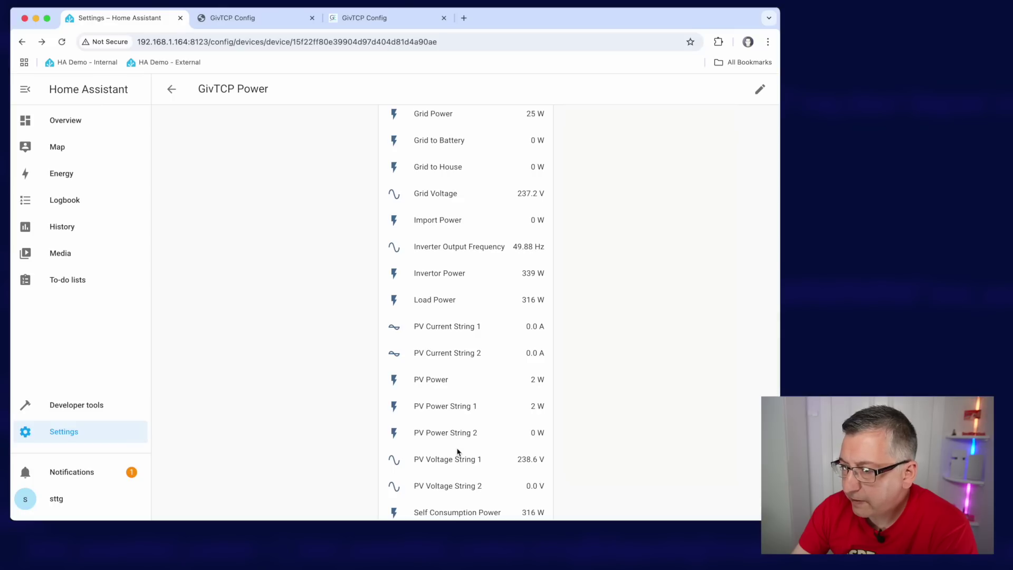
pyautogui.scroll(9, 458, 452)
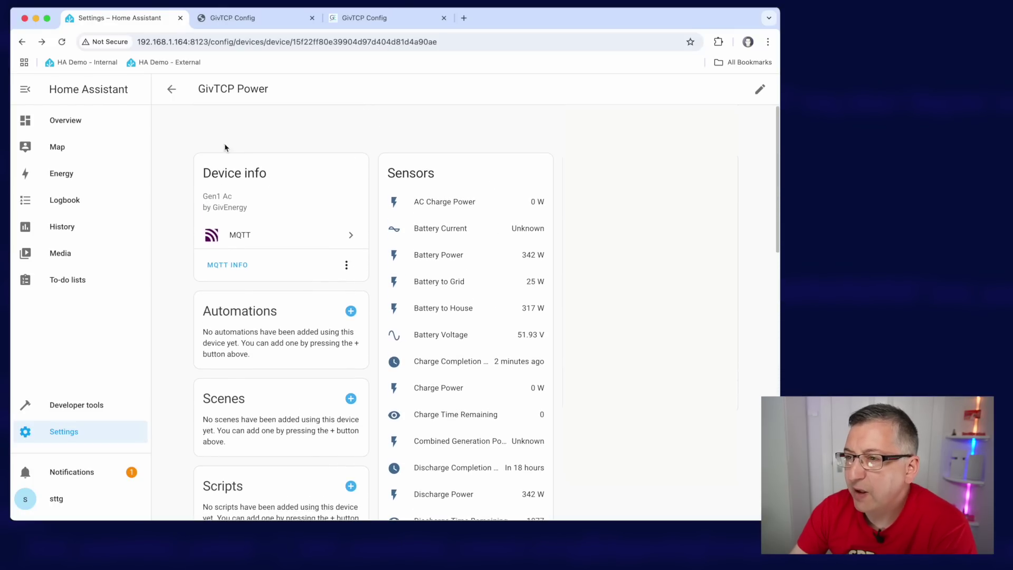
# Step: Open the GivTCP Control device and check its Battery Charge Rate control
pyautogui.click(172, 89)
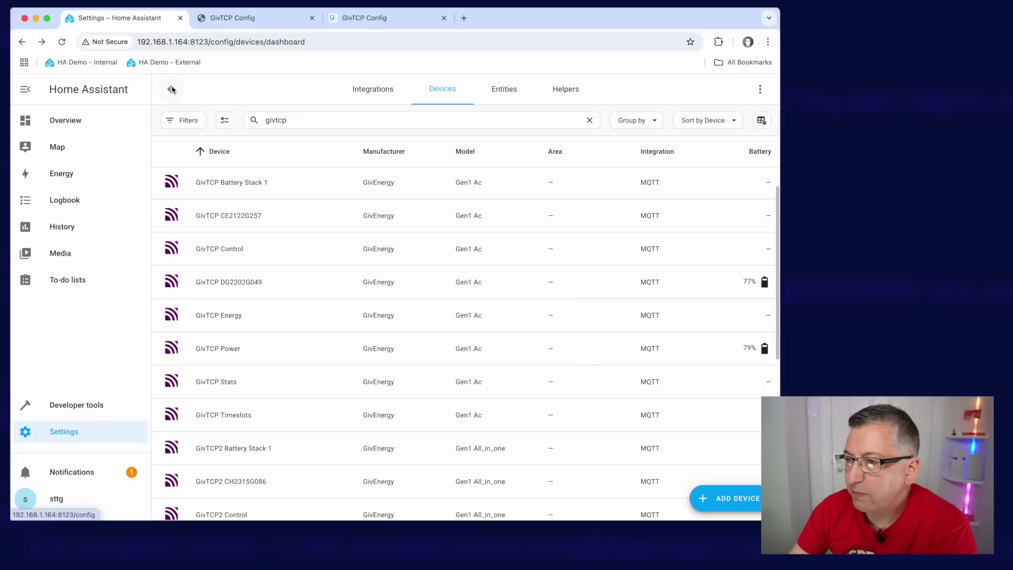
pyautogui.click(218, 251)
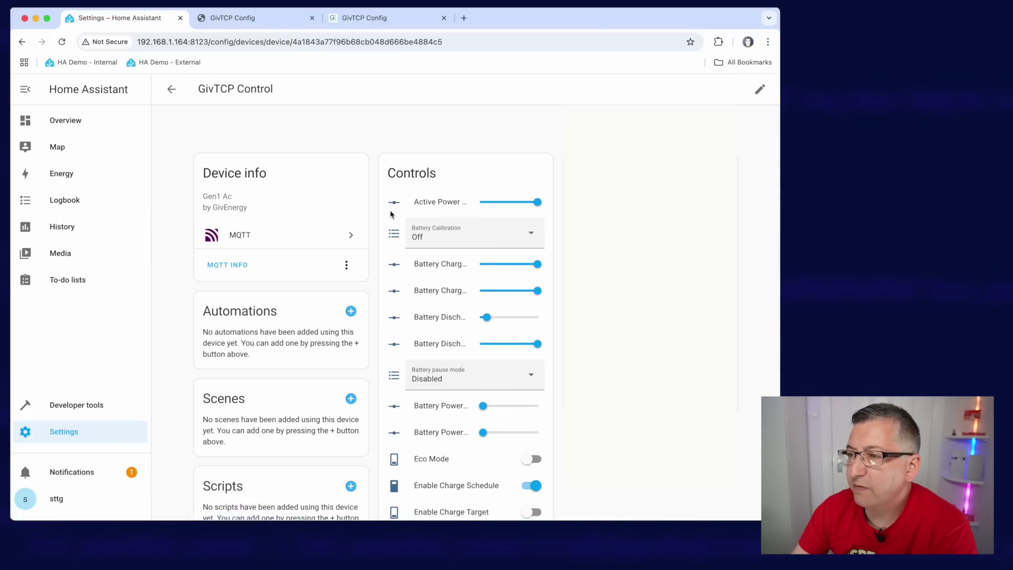
pyautogui.scroll(-2, 395, 271)
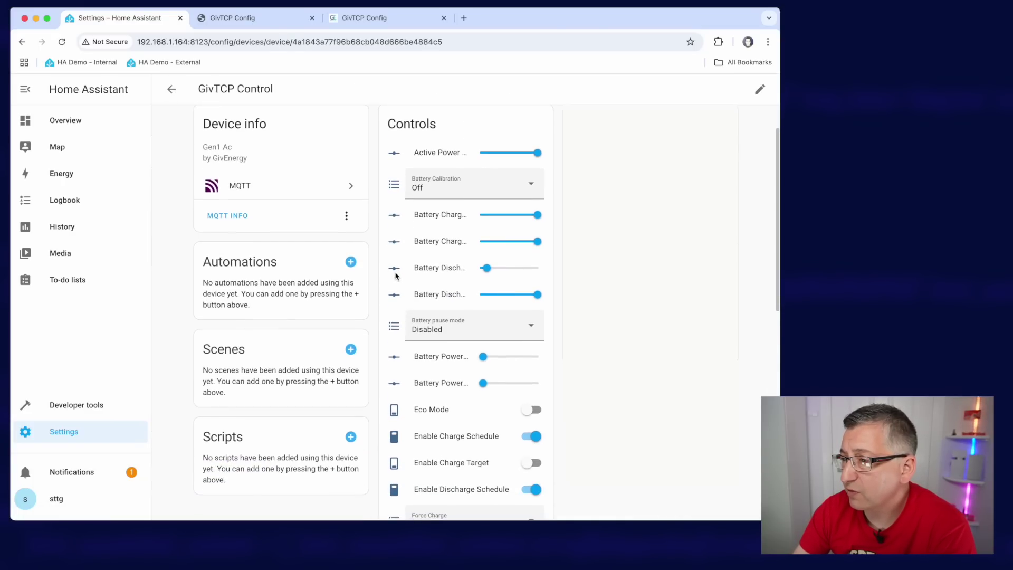
pyautogui.click(394, 220)
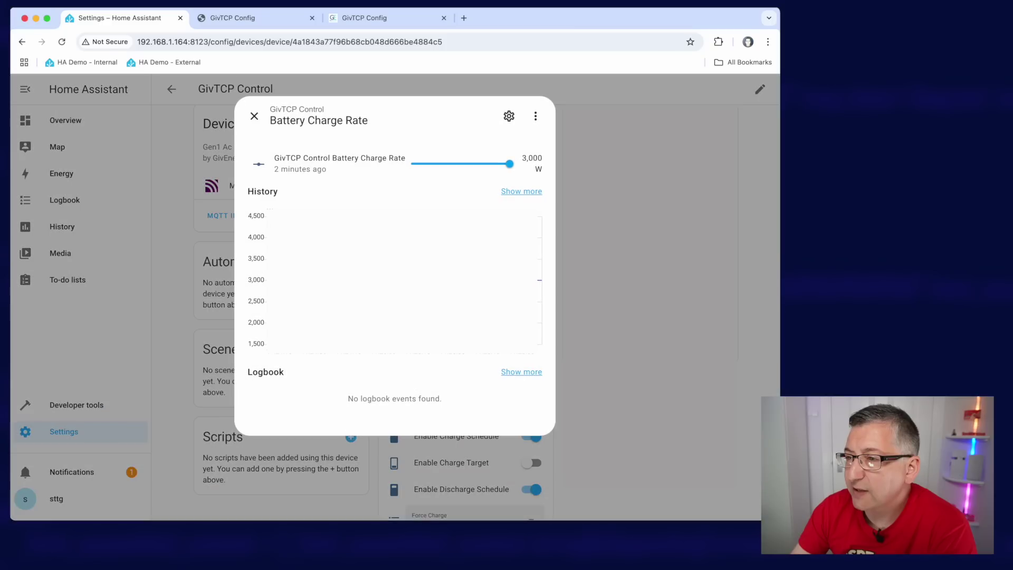
pyautogui.click(254, 116)
# Step: Check the Battery pause mode options, leaving it Disabled, then inspect Eco Mode
pyautogui.click(393, 326)
pyautogui.click(356, 179)
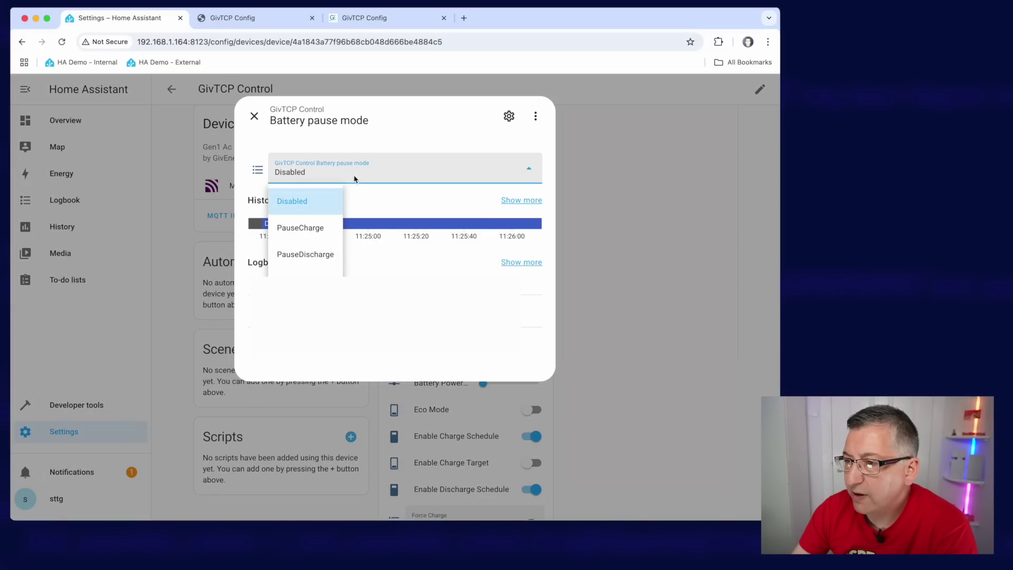
pyautogui.click(254, 116)
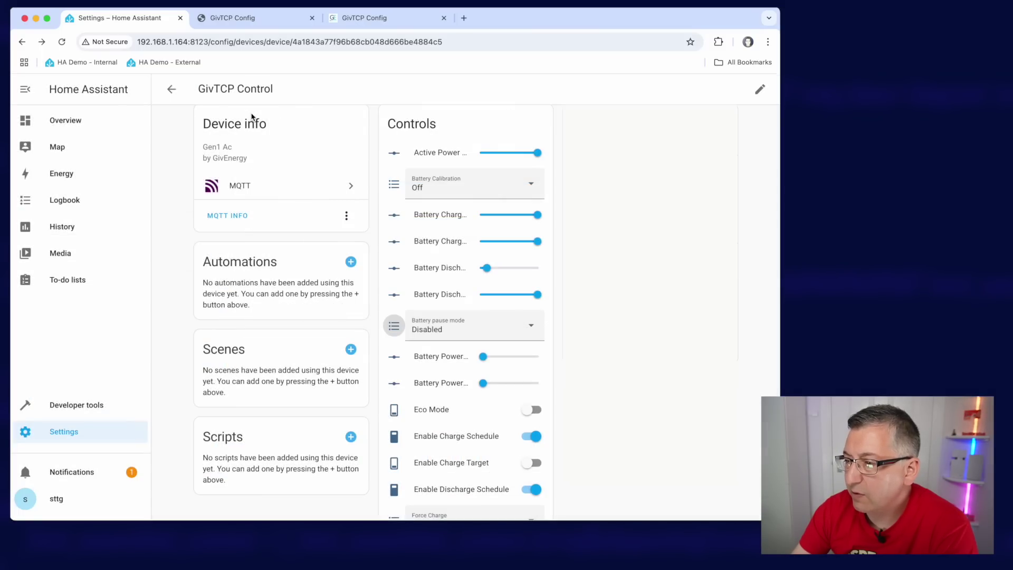
pyautogui.scroll(-2, 415, 358)
pyautogui.scroll(-3, 416, 357)
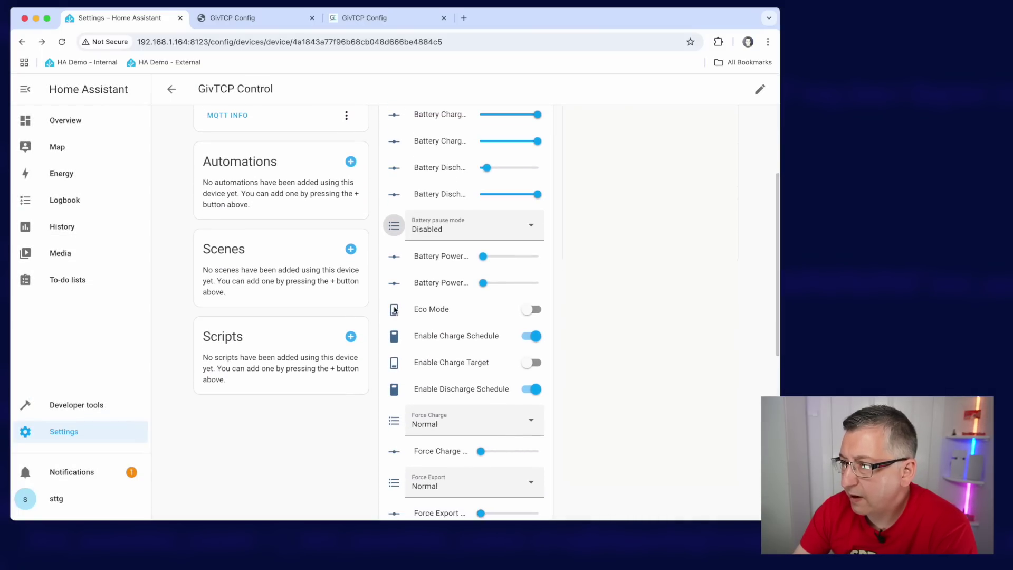
pyautogui.click(395, 311)
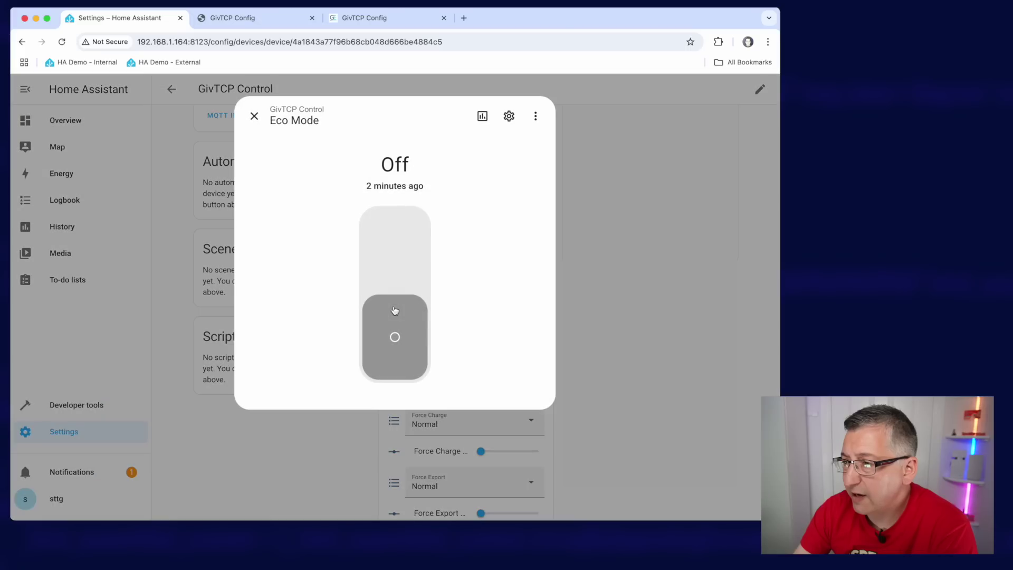
pyautogui.click(255, 117)
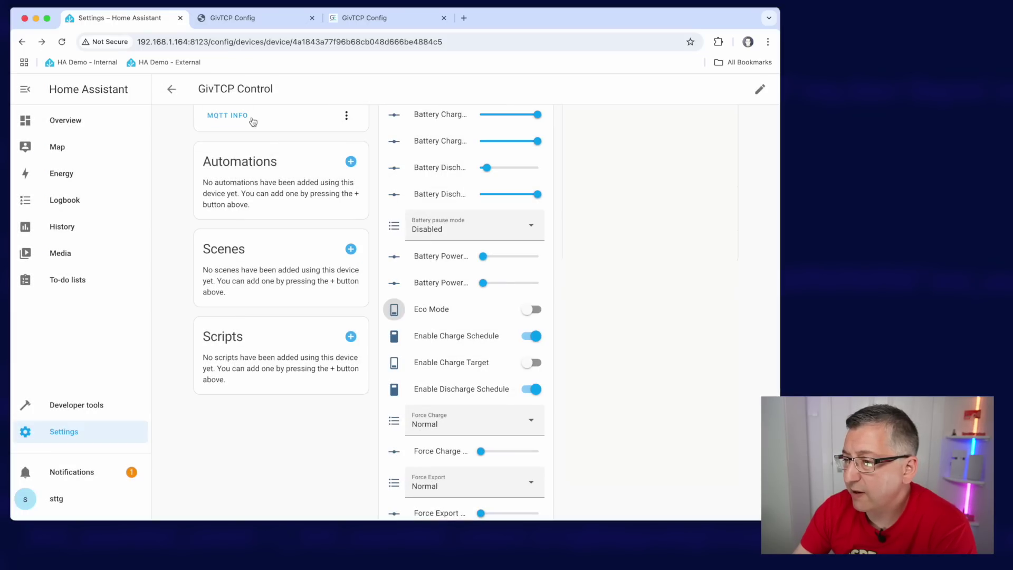
# Step: Review the inverter Mode options, leaving it set to Timed Export
pyautogui.scroll(3, 431, 372)
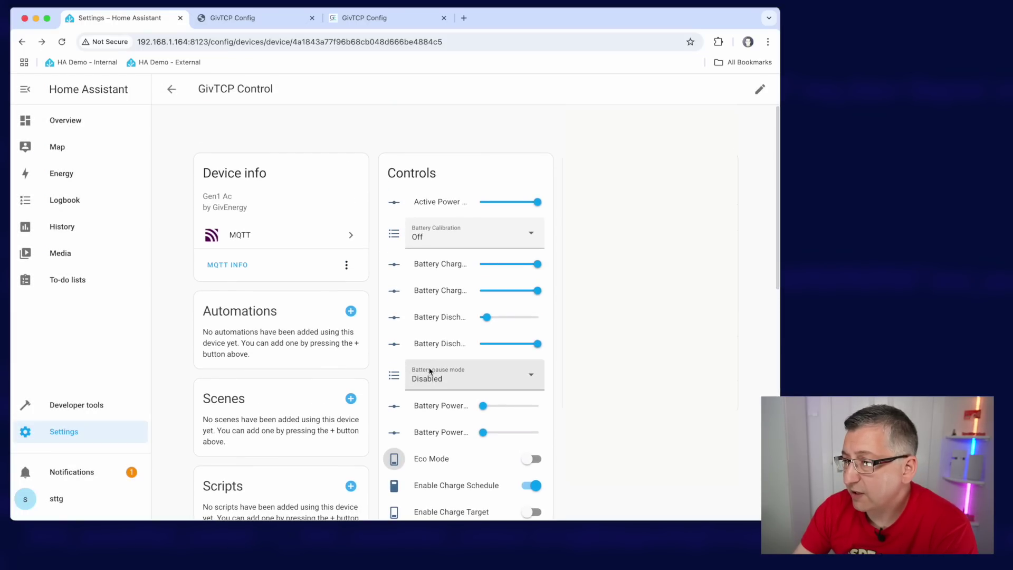
pyautogui.scroll(-8, 430, 371)
pyautogui.scroll(-1, 394, 367)
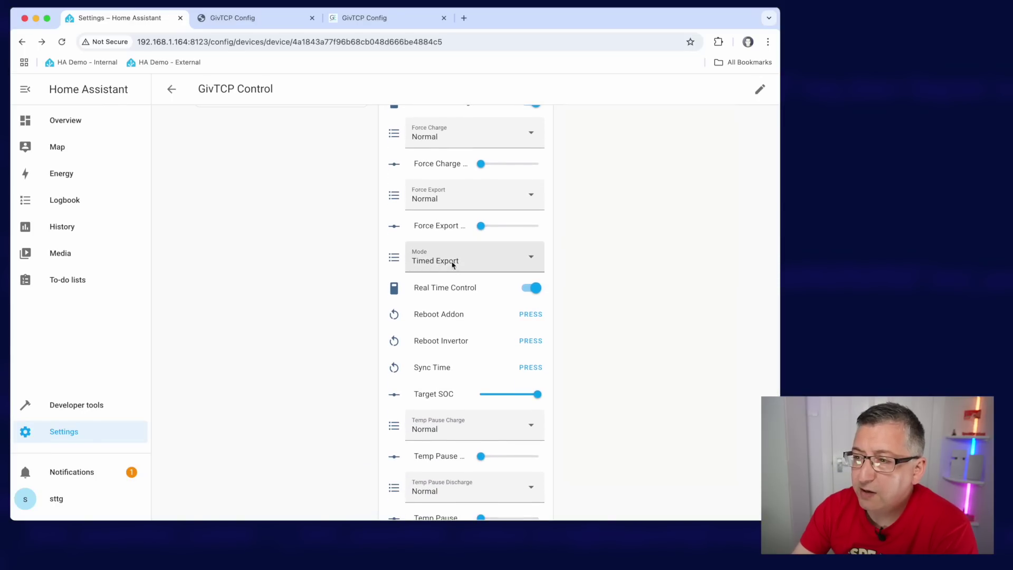
pyautogui.click(394, 258)
pyautogui.click(317, 172)
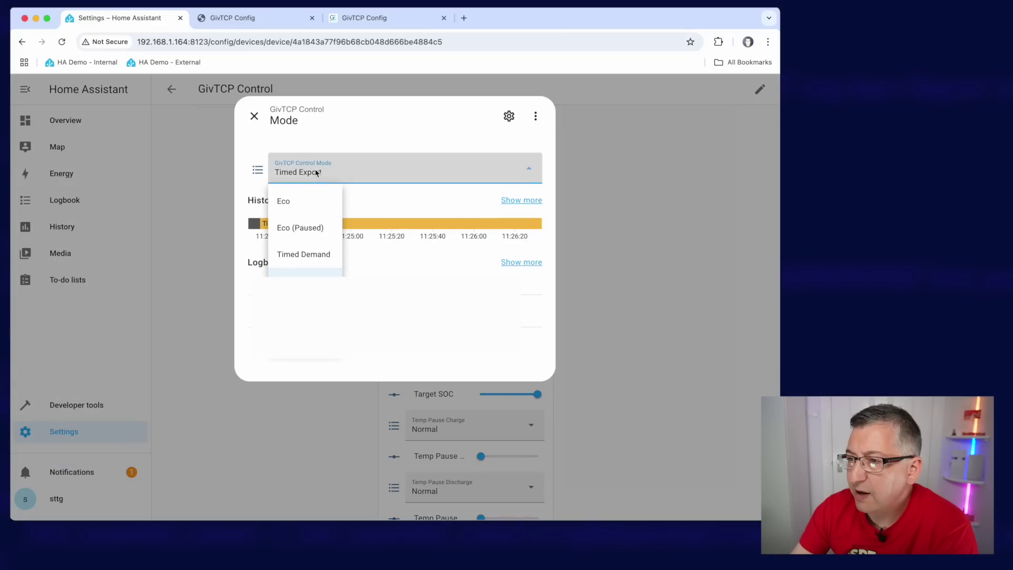
pyautogui.click(441, 129)
pyautogui.click(67, 117)
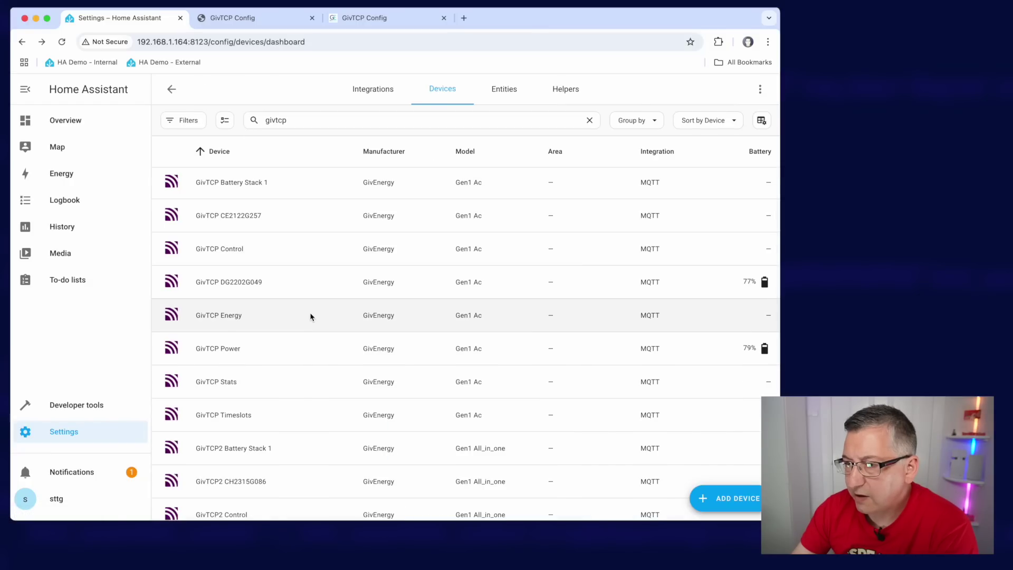
pyautogui.click(237, 316)
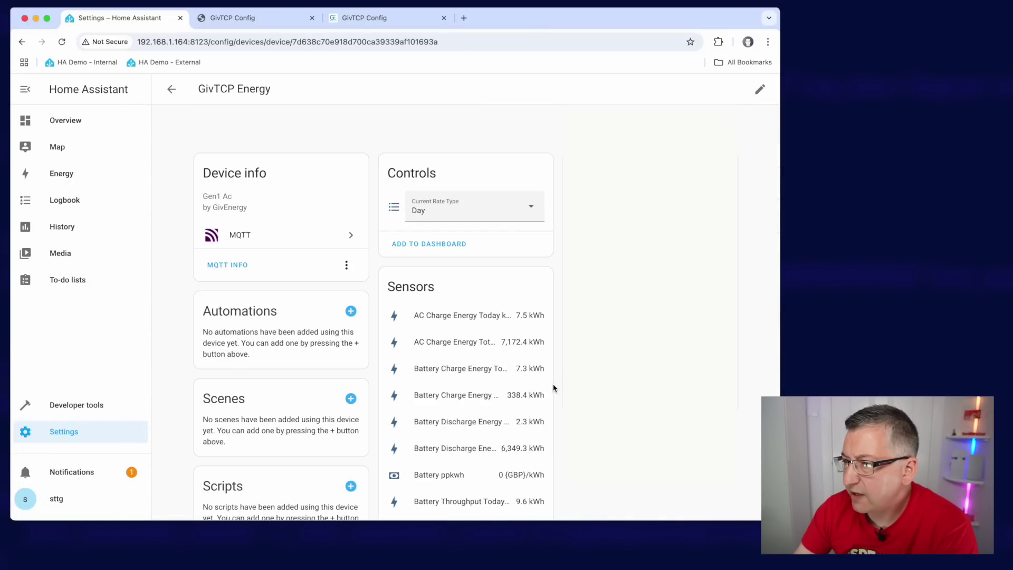
pyautogui.scroll(-3, 553, 388)
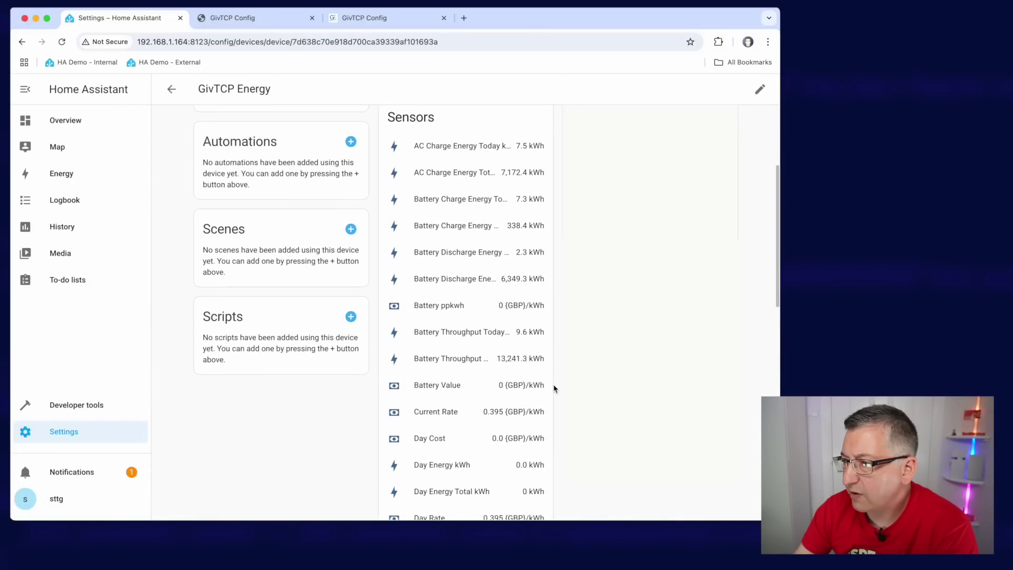
pyautogui.click(399, 280)
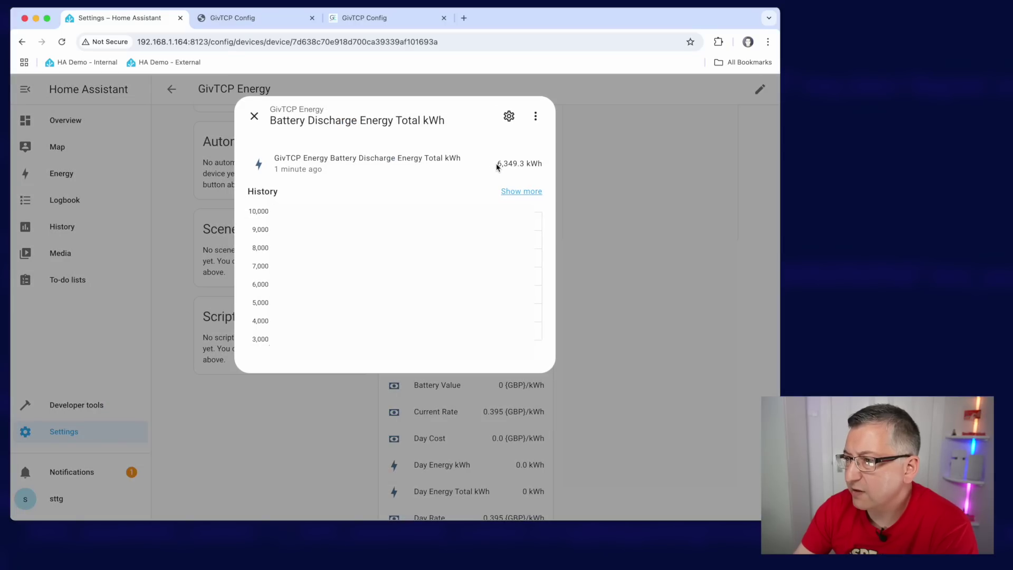
pyautogui.moveTo(498, 163); pyautogui.dragTo(525, 163)
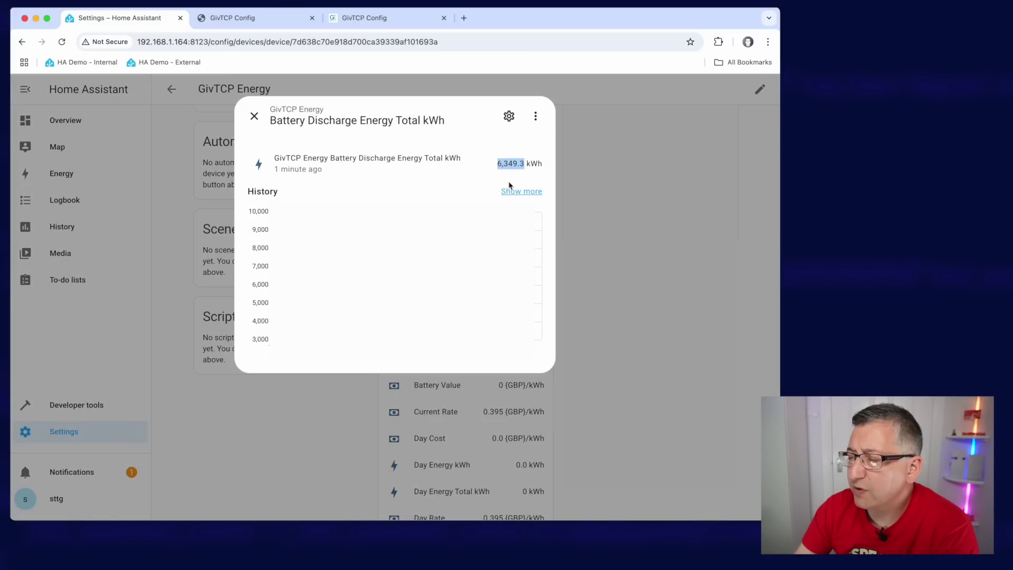
pyautogui.click(254, 117)
pyautogui.click(171, 89)
pyautogui.scroll(-3, 432, 338)
pyautogui.scroll(4, 297, 343)
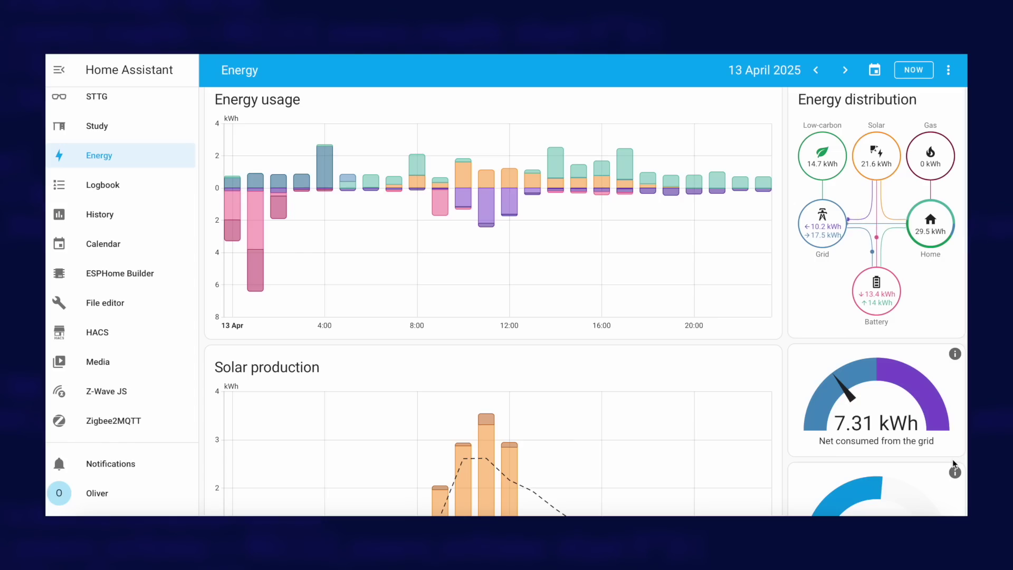
# Step: Scroll to the Energy Sources table: solar 21.58 kWh, battery 0.6 kWh, off-peak import 17.37 kWh
pyautogui.scroll(-12, 954, 465)
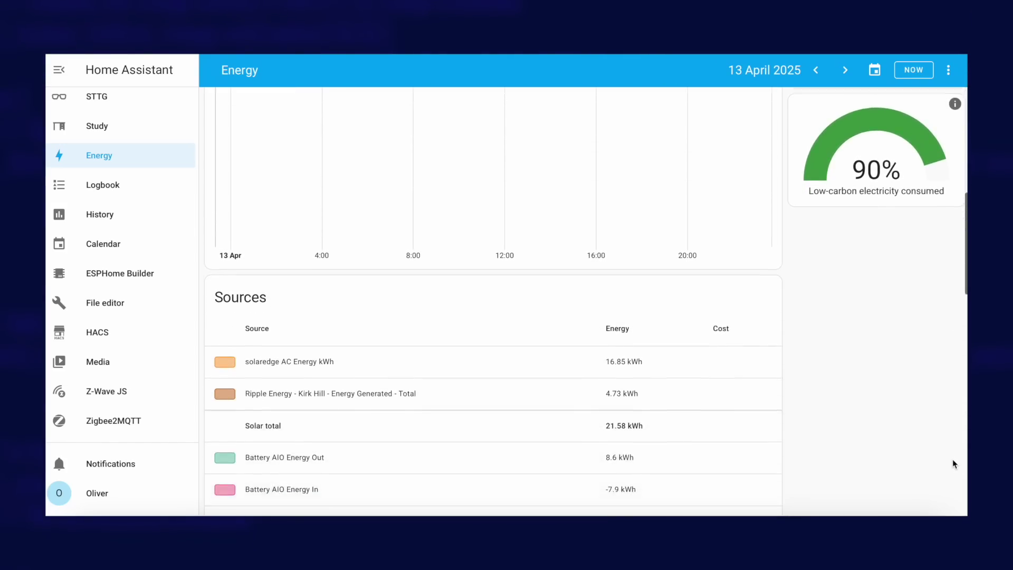
pyautogui.scroll(-5, 954, 465)
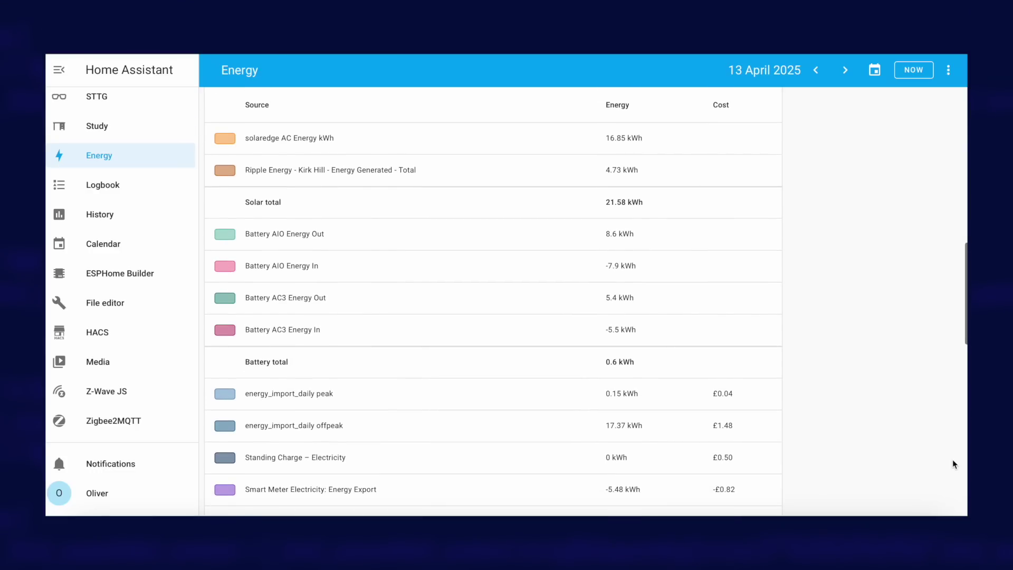